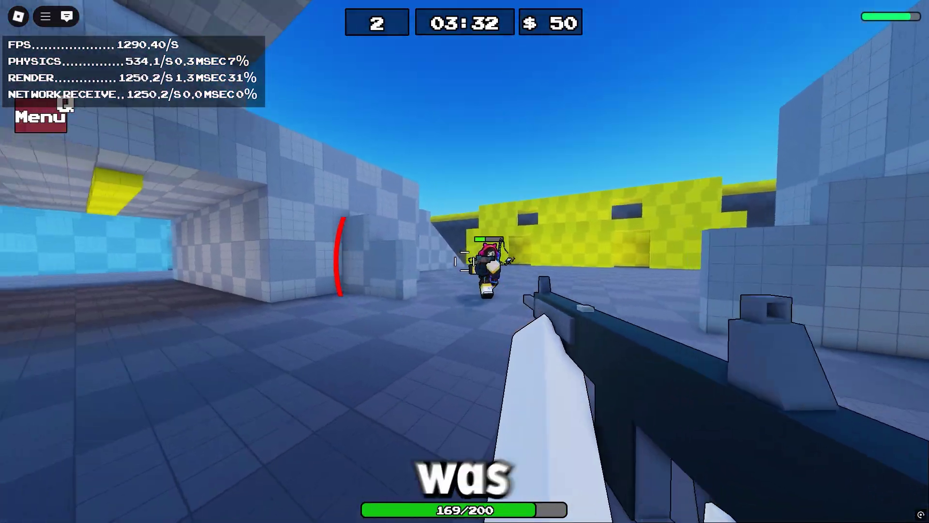
Shoot at enemies while advancing through the tunnel and open map until one is eliminated.
left_click(464, 261)
key("w")
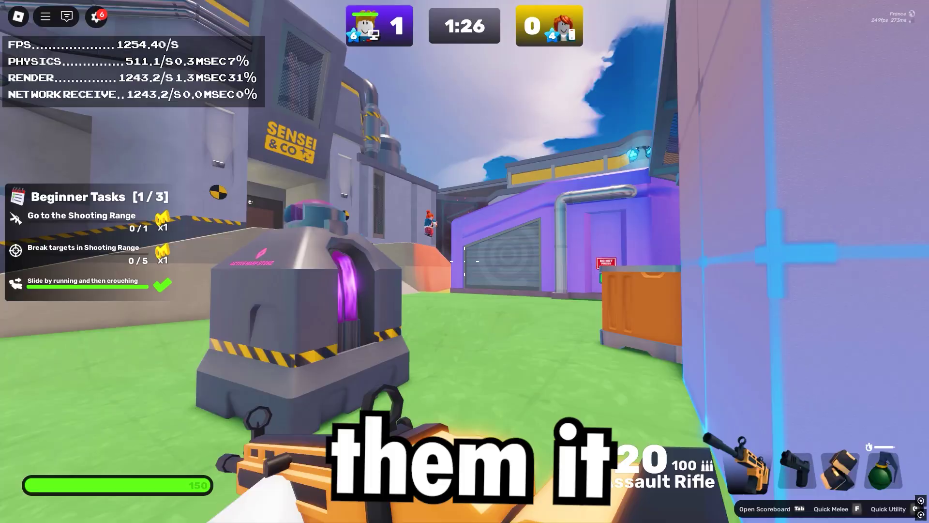
left_click(464, 262)
left_click(464, 261)
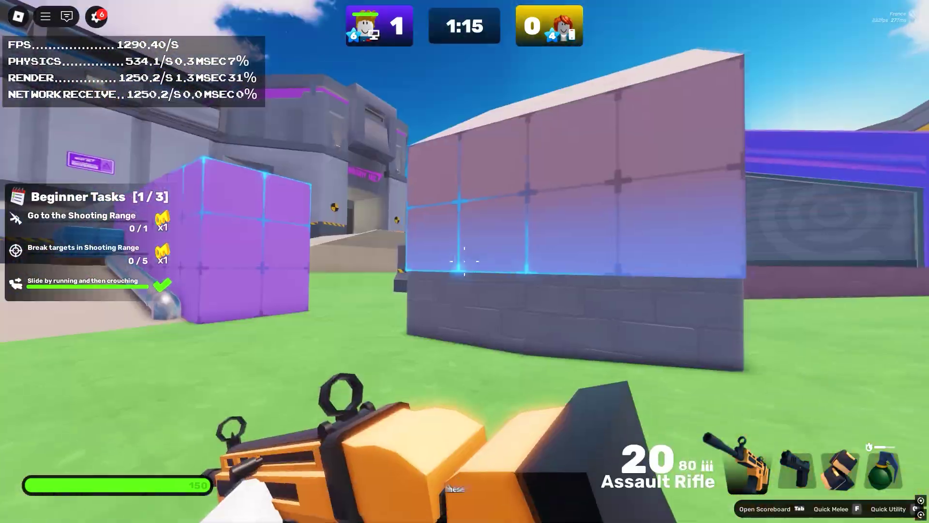
key("w")
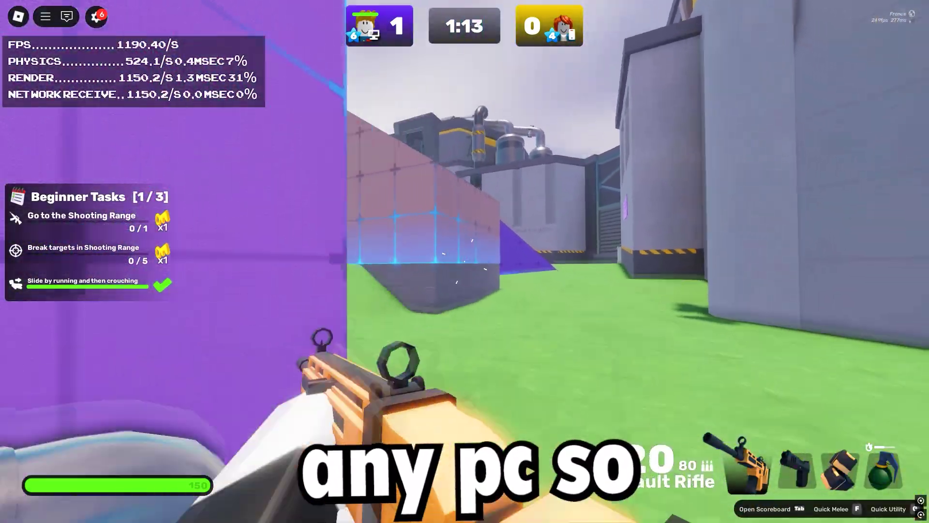
left_click(464, 261)
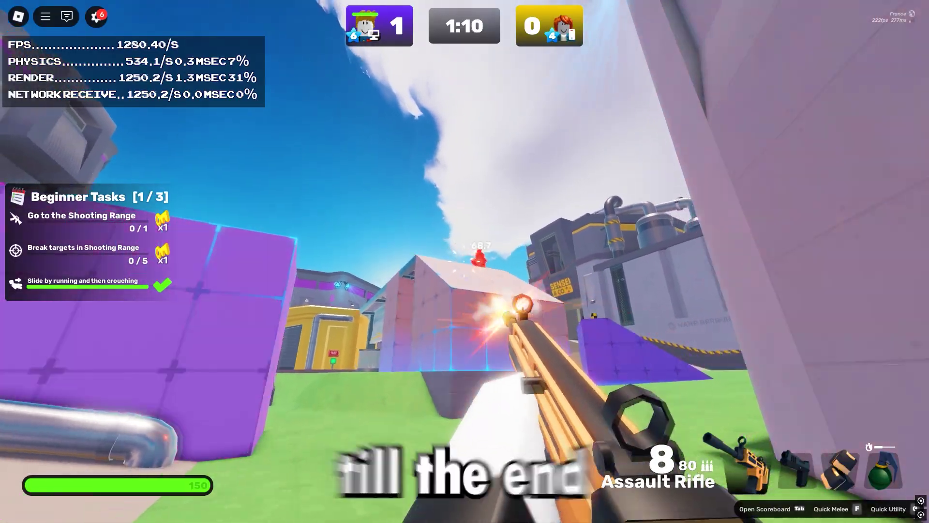
left_click(465, 261)
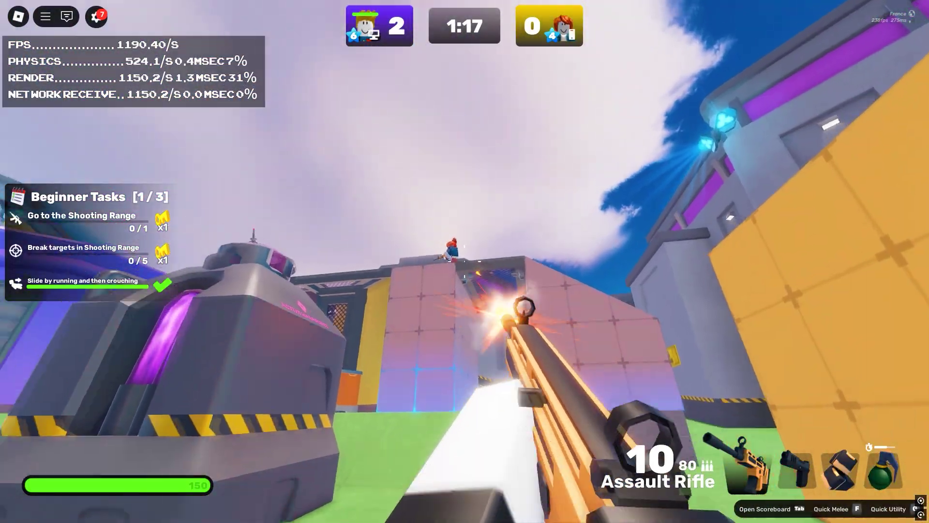
left_click(464, 261)
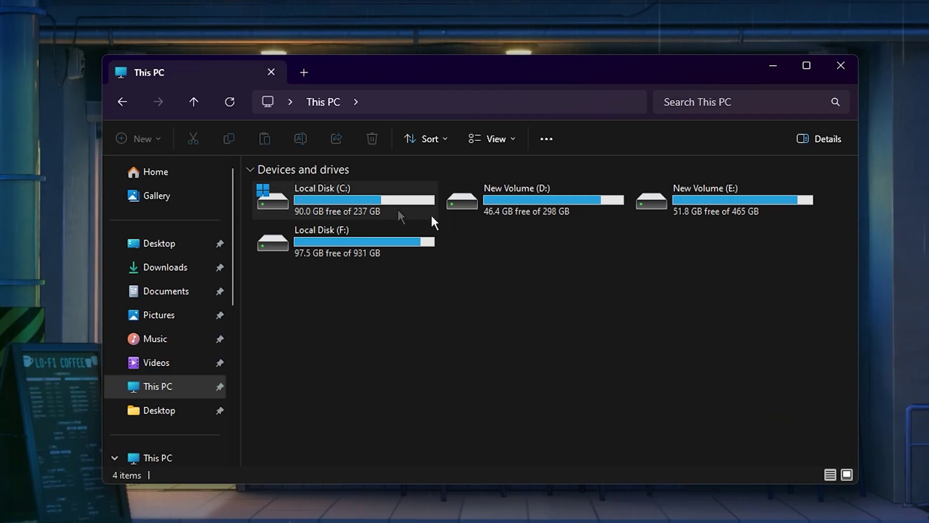
Open Local Disk (C:) from This PC to list Program Files, ProgramData and Users.
left_click(334, 208)
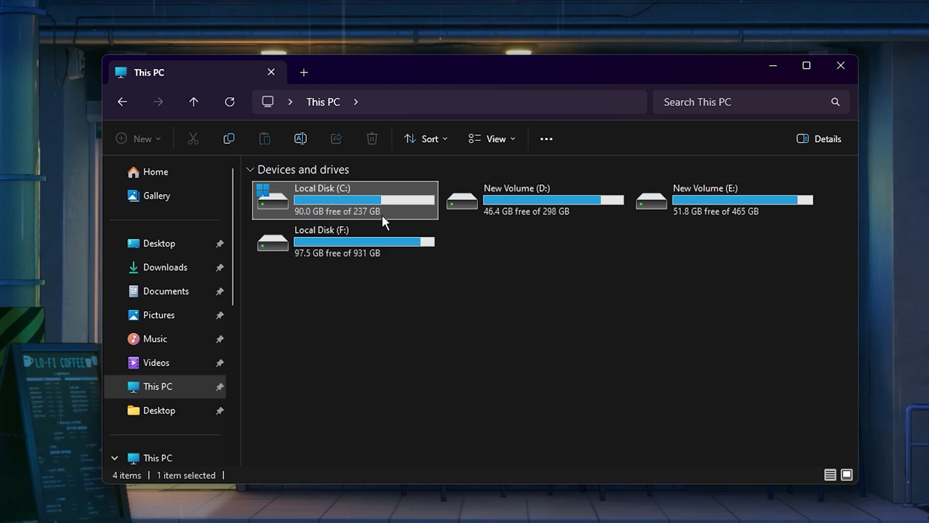
double_click(354, 213)
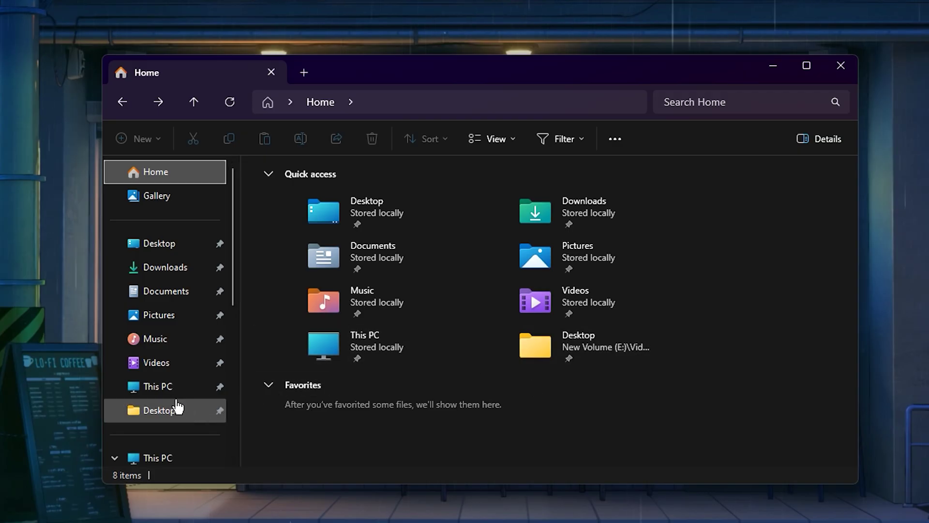
left_click(169, 396)
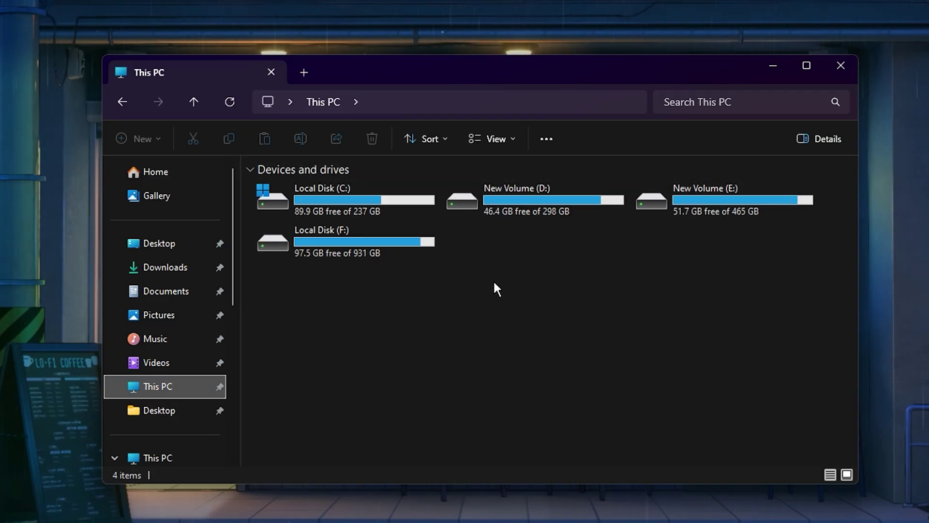
left_click(344, 186)
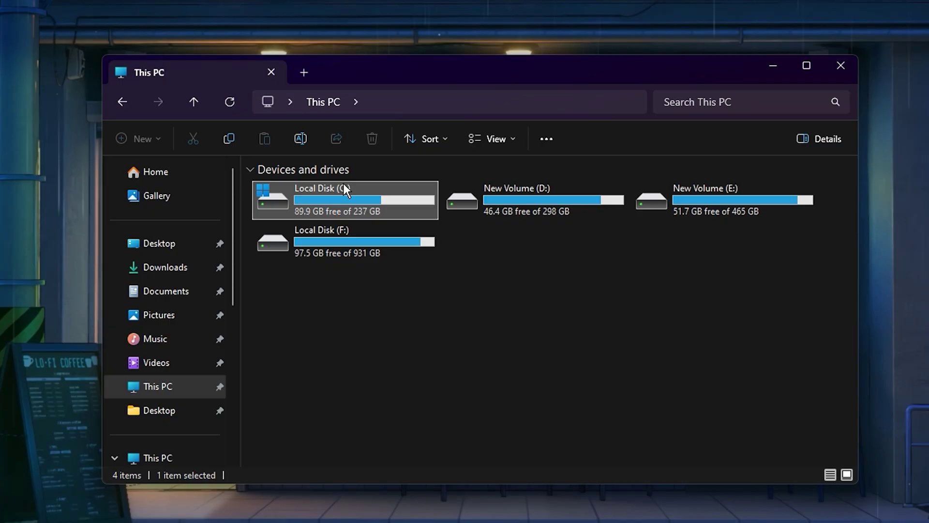
double_click(344, 186)
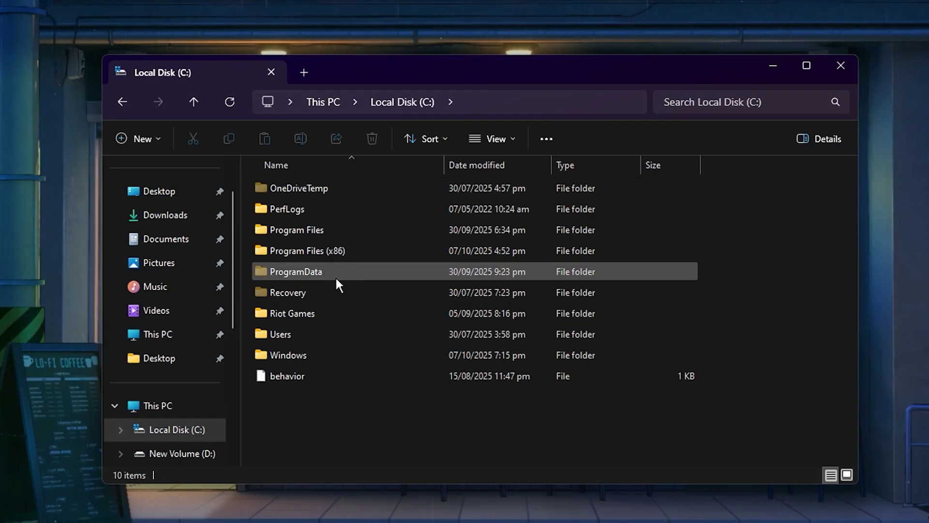
Look through Program Files and Program Files (x86), then open Roblox's ClientSettings folder.
double_click(332, 232)
scroll(349, 338, "down", 2)
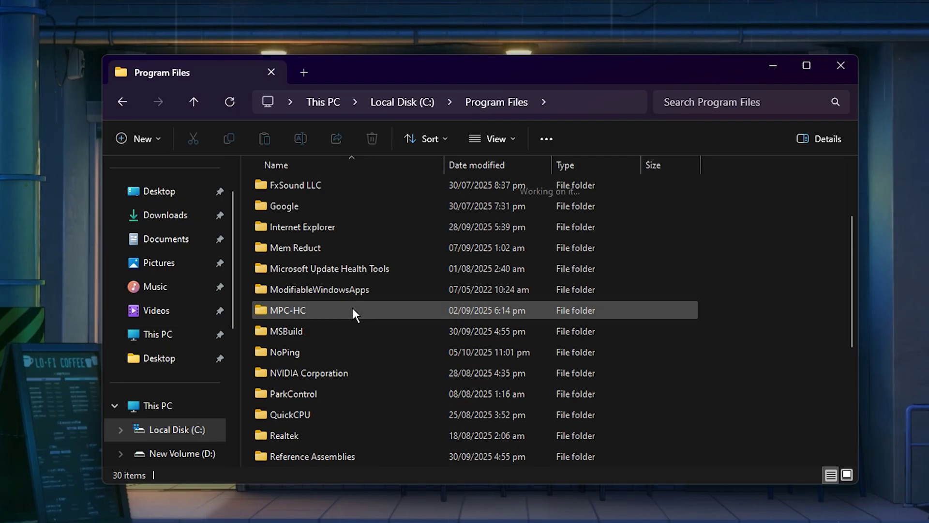
key("alt+Left")
double_click(343, 250)
scroll(324, 291, "down", 1)
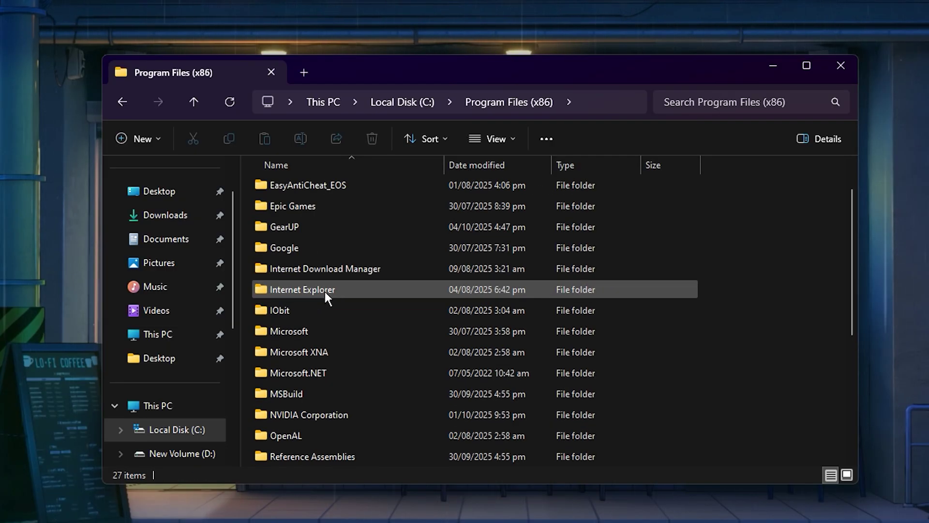
scroll(324, 291, "up", 1)
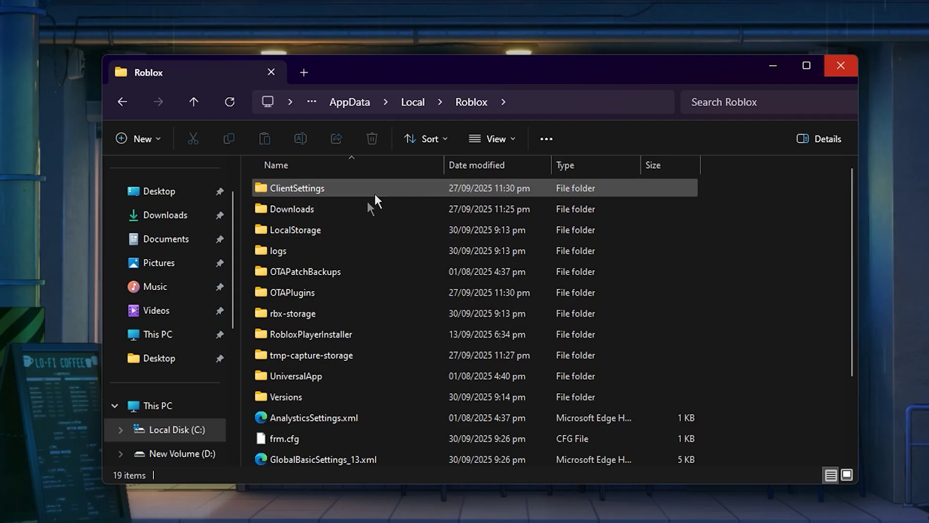
double_click(360, 191)
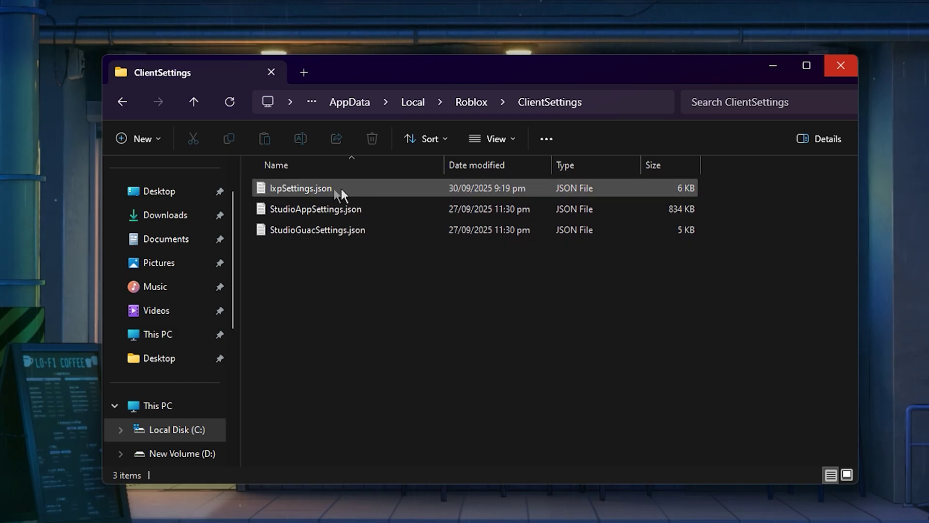
double_click(317, 190)
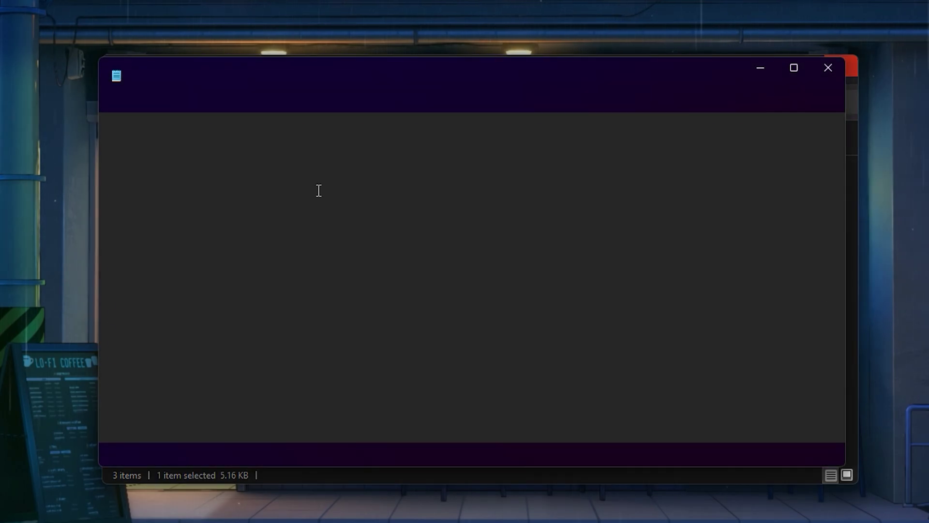
scroll(354, 287, "down", 8)
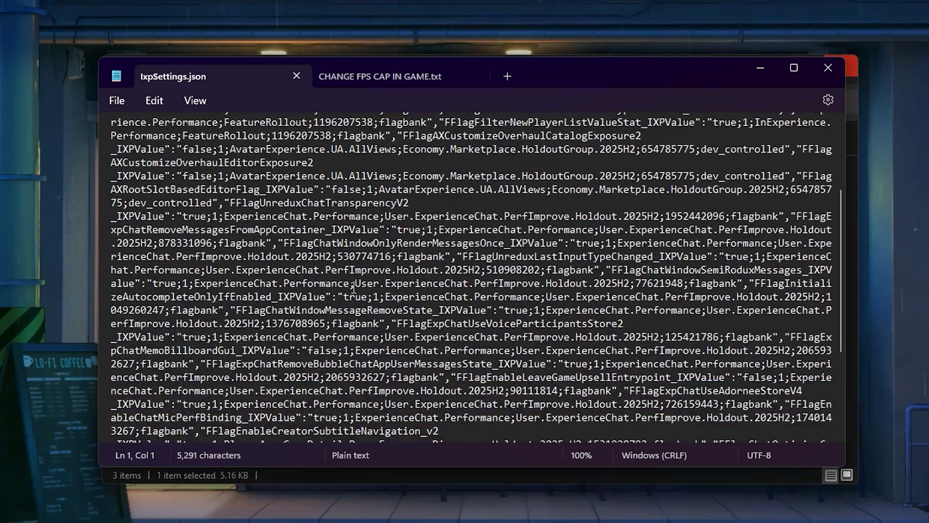
scroll(354, 287, "up", 10)
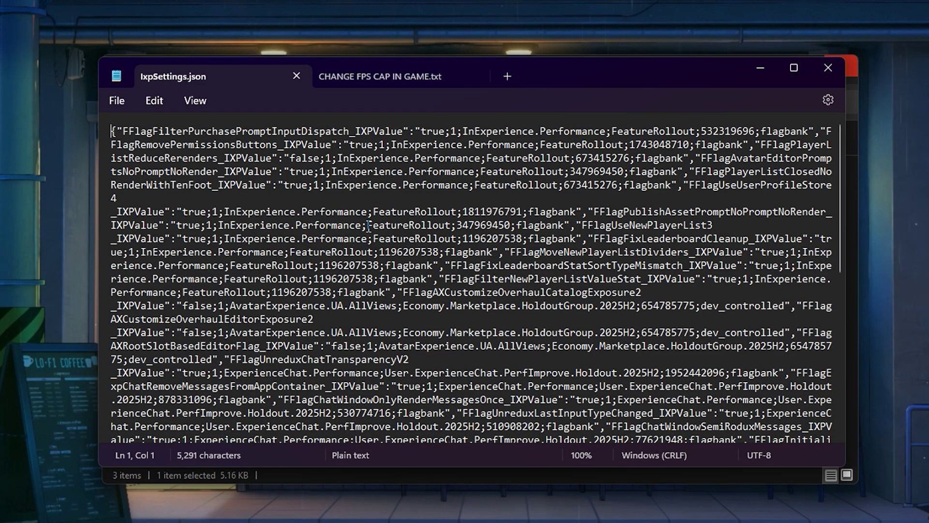
scroll(368, 226, "down", 5)
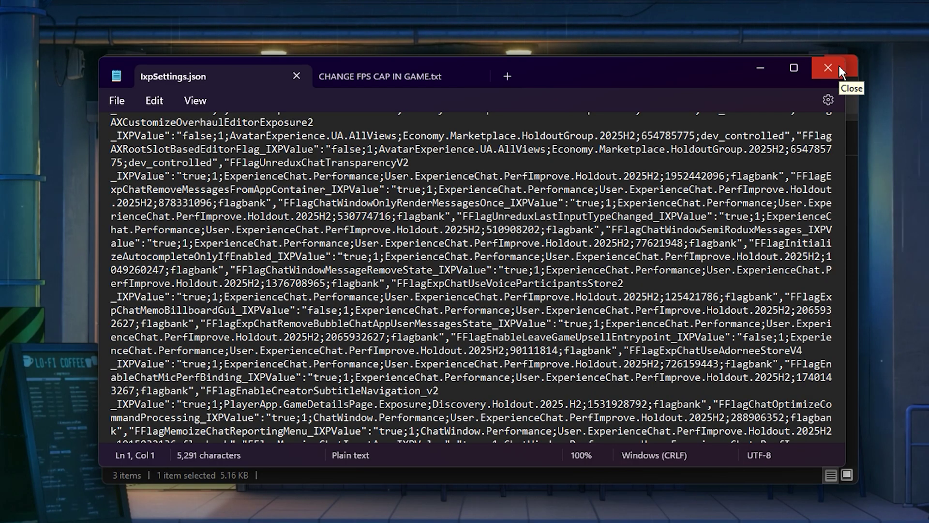
left_click(828, 70)
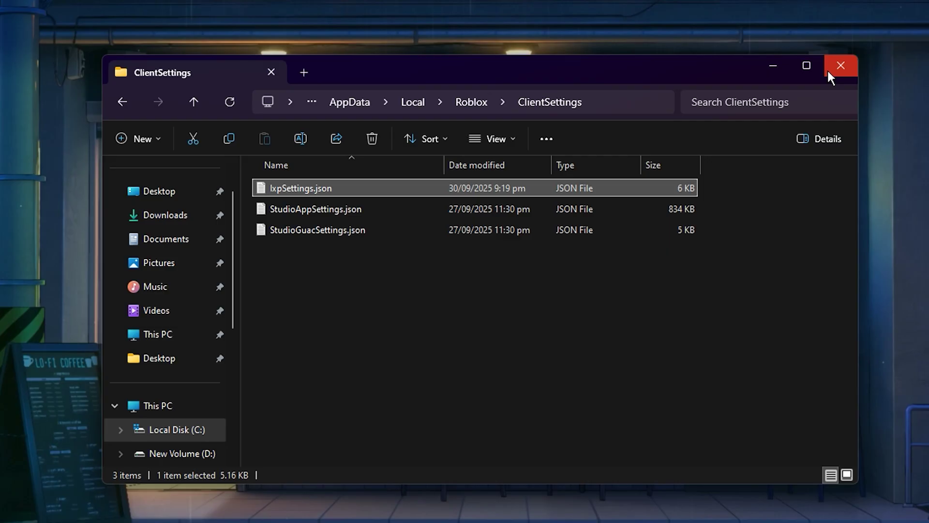
Deselect files in the New Roblox Settings folder.
left_click(351, 299)
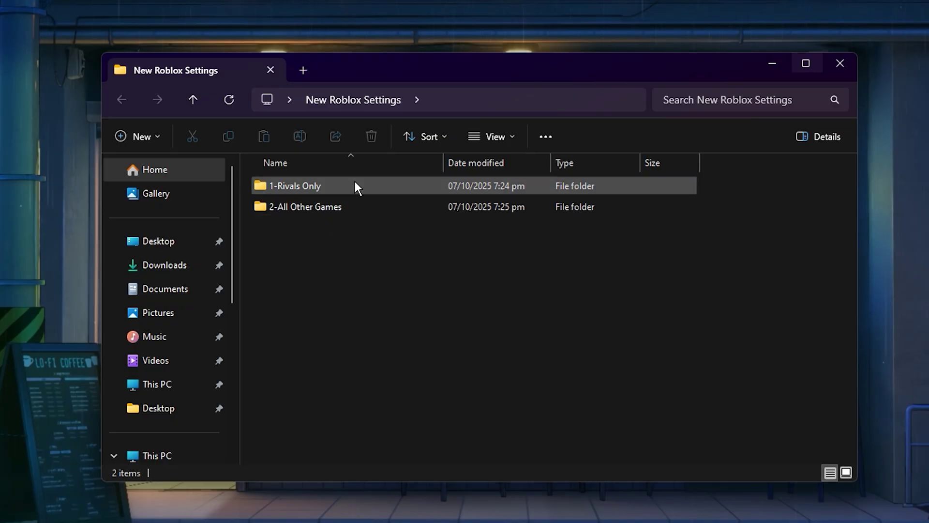
Check the ClientAppSettings.json inside the 1-Rivals Only folder.
double_click(335, 185)
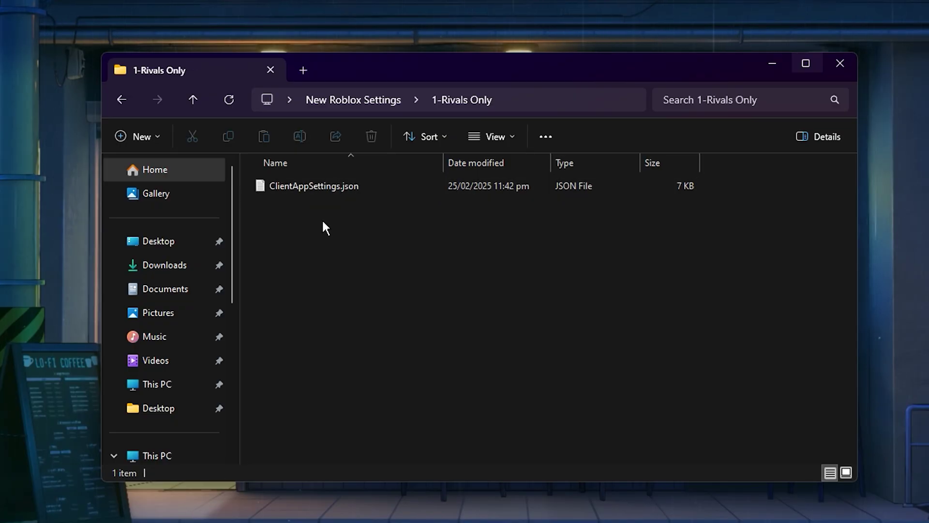
left_click(310, 198)
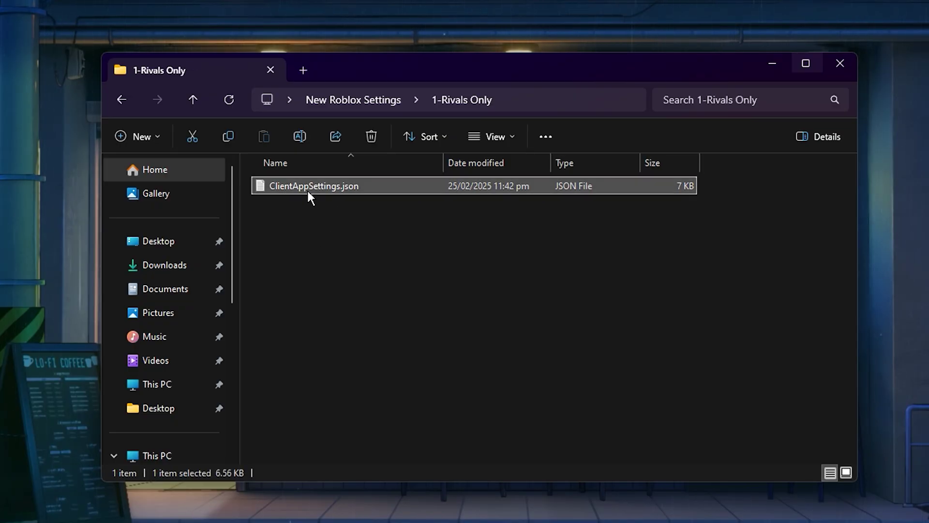
key("alt+Left")
Copy ClientAppSettings.json from 2-All Other Games and return to the ClientSettings window.
left_click(283, 209)
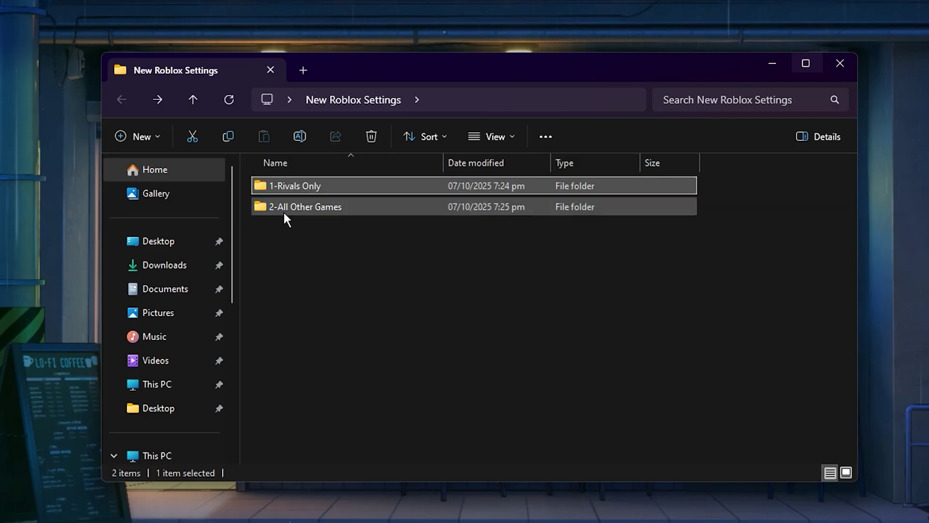
double_click(324, 211)
right_click(344, 188)
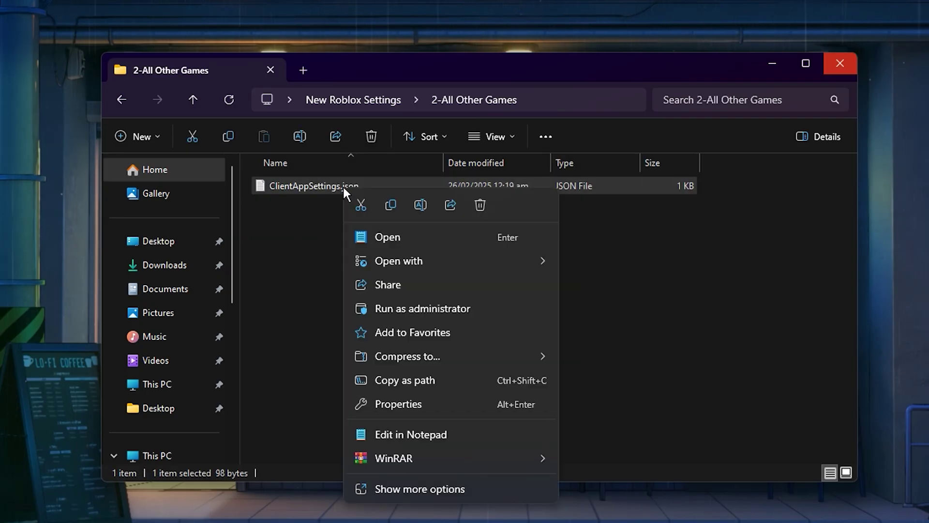
left_click(390, 205)
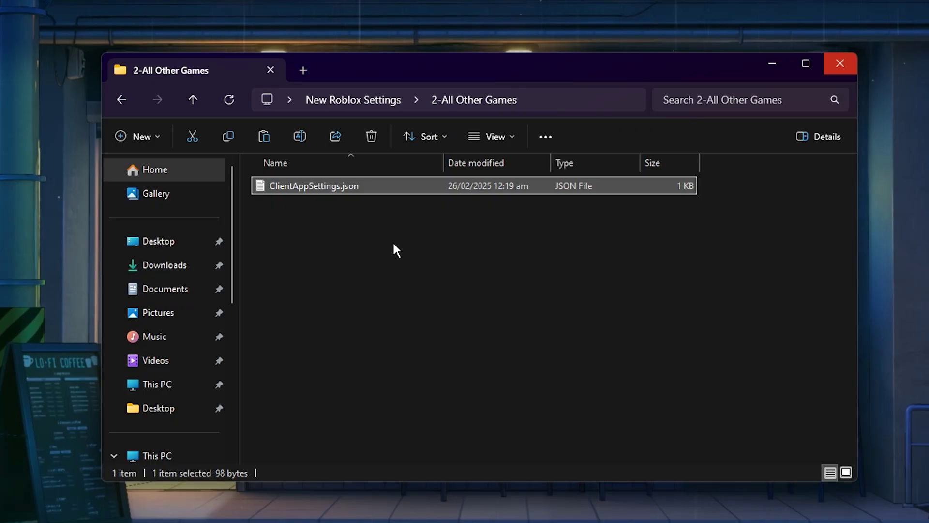
mouse_move(450, 517)
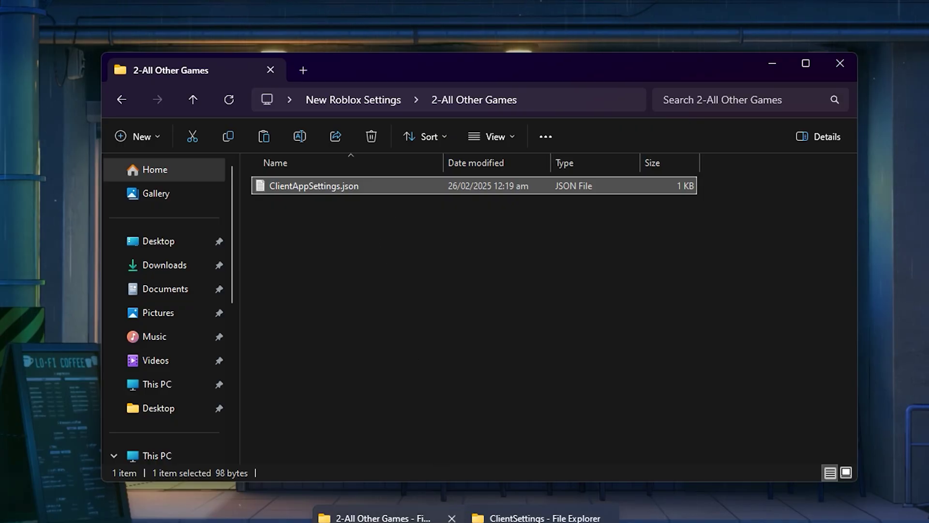
left_click(537, 518)
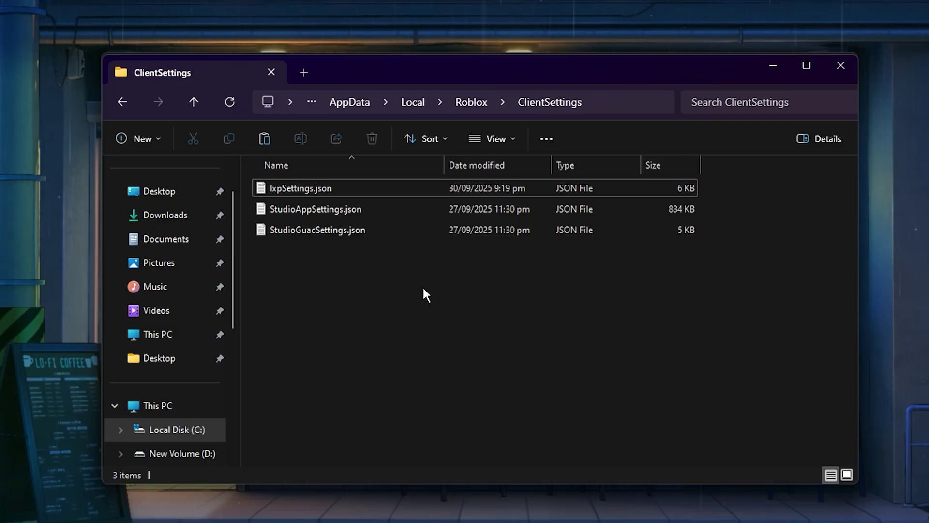
Paste ClientAppSettings.json into Roblox's ClientSettings folder.
right_click(409, 278)
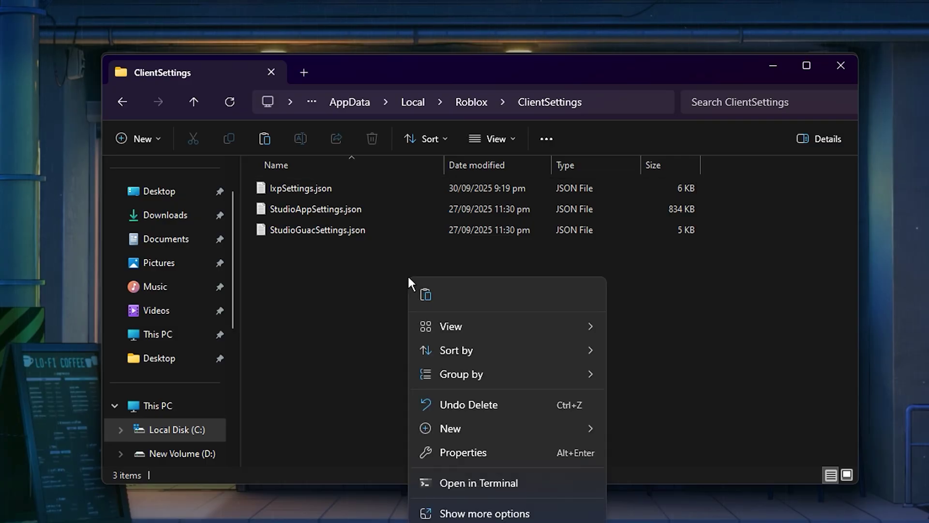
left_click(431, 295)
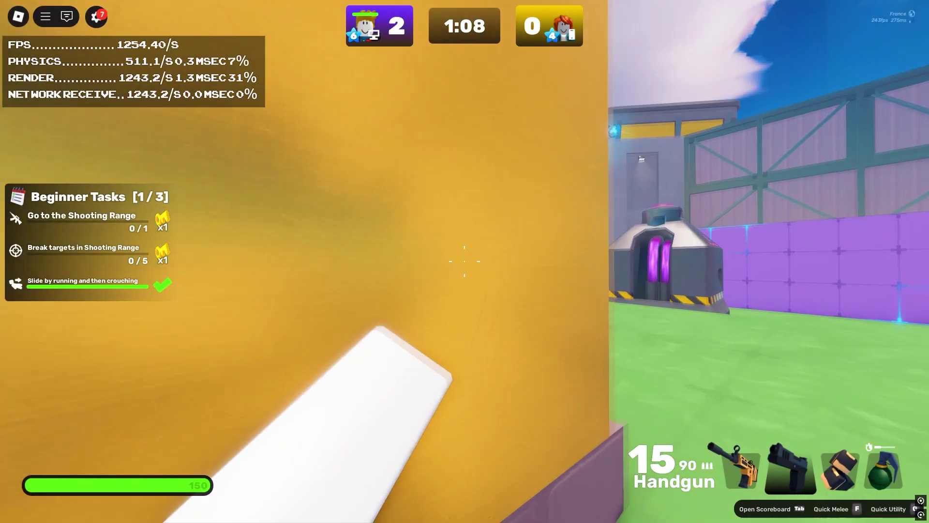
Advance past the yellow wall, shoot the enemy with the handgun, then reload.
key("w")
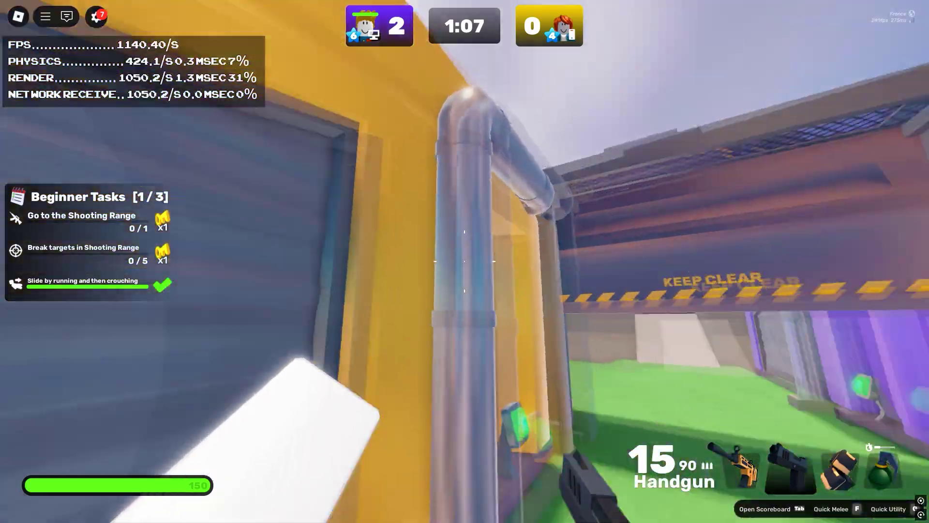
key("w")
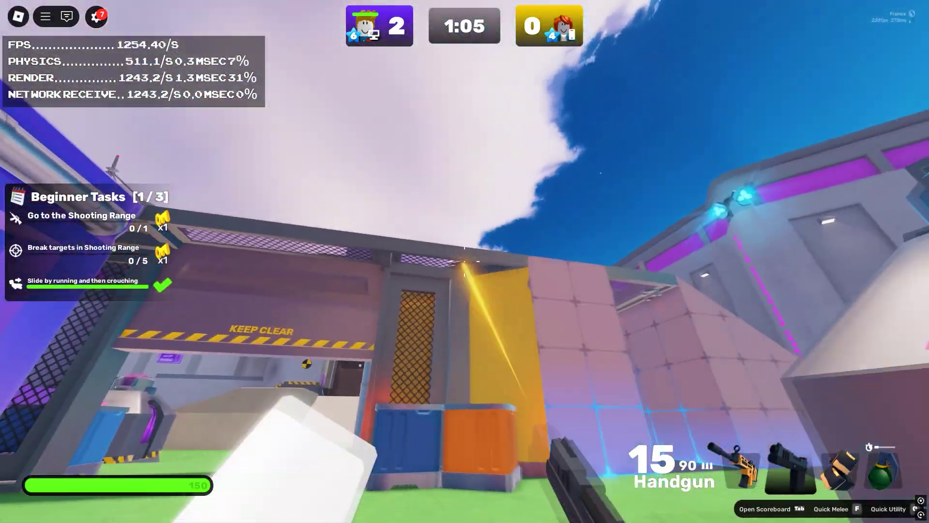
left_click(464, 261)
left_click(464, 261)
left_click(465, 261)
left_click(464, 261)
left_click(464, 262)
left_click(465, 261)
left_click(465, 261)
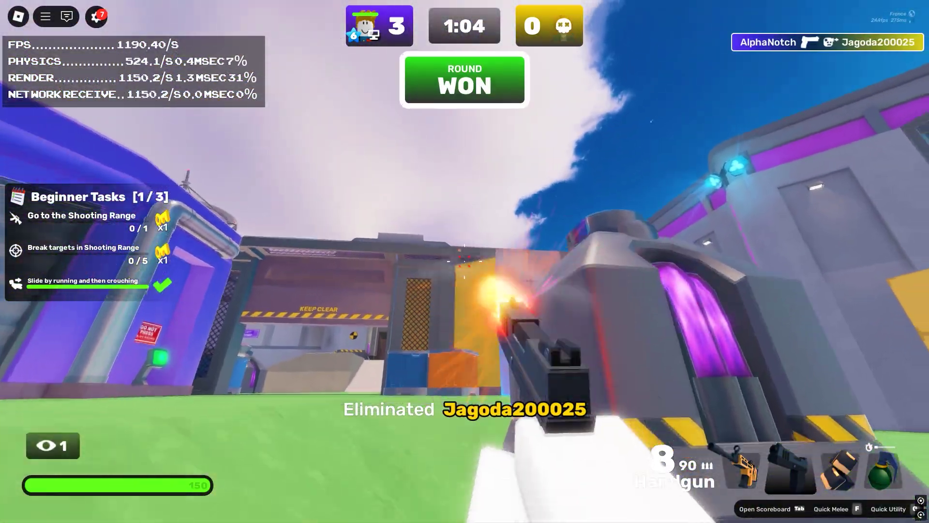
left_click(465, 262)
key("r")
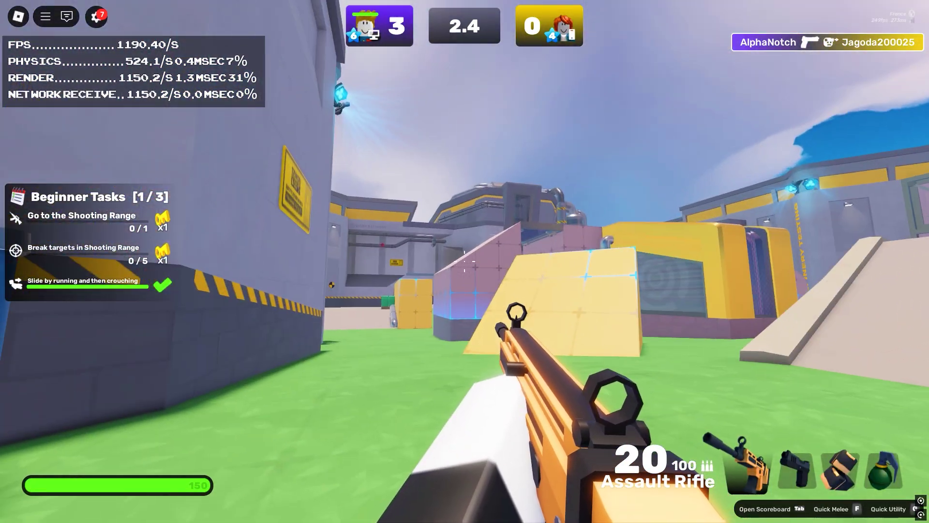
Switch between fists, assault rifle and grenade while moving up the ramp into the yard.
key("f")
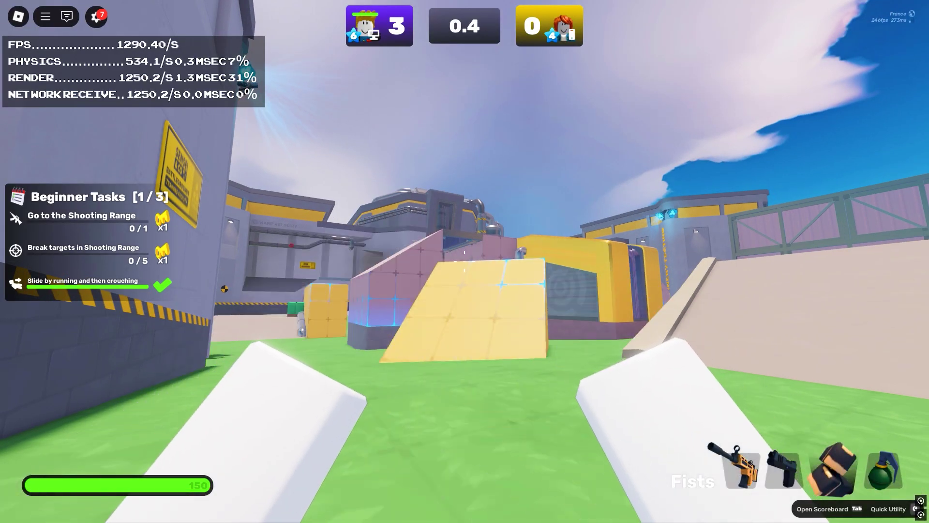
key("w")
key("1")
key("4")
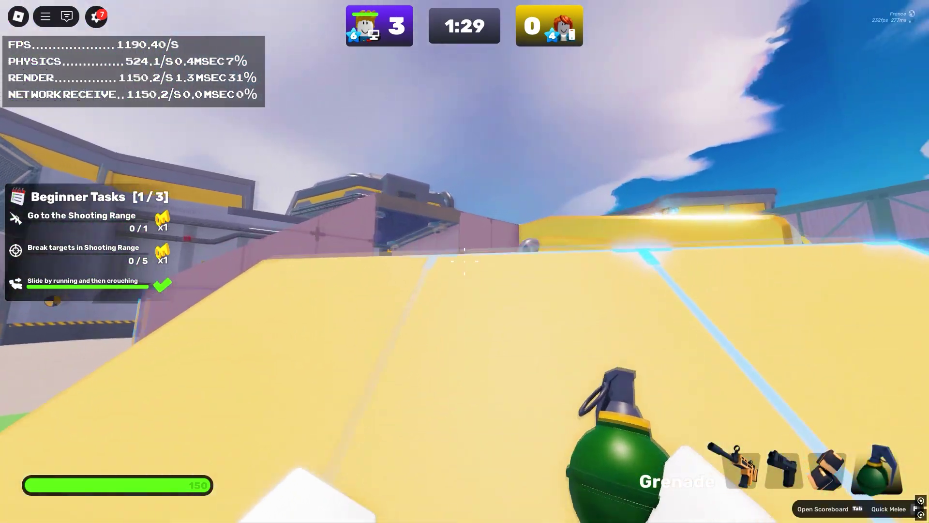
key("1")
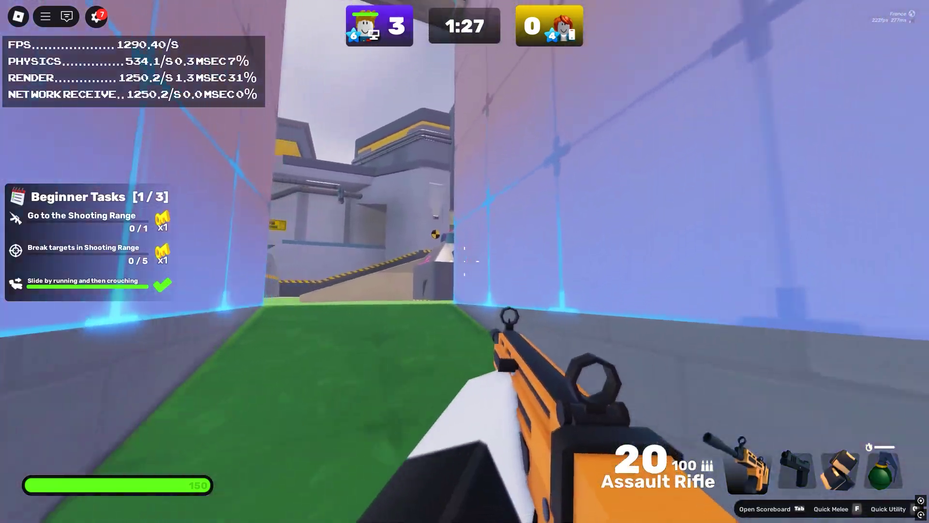
key("w")
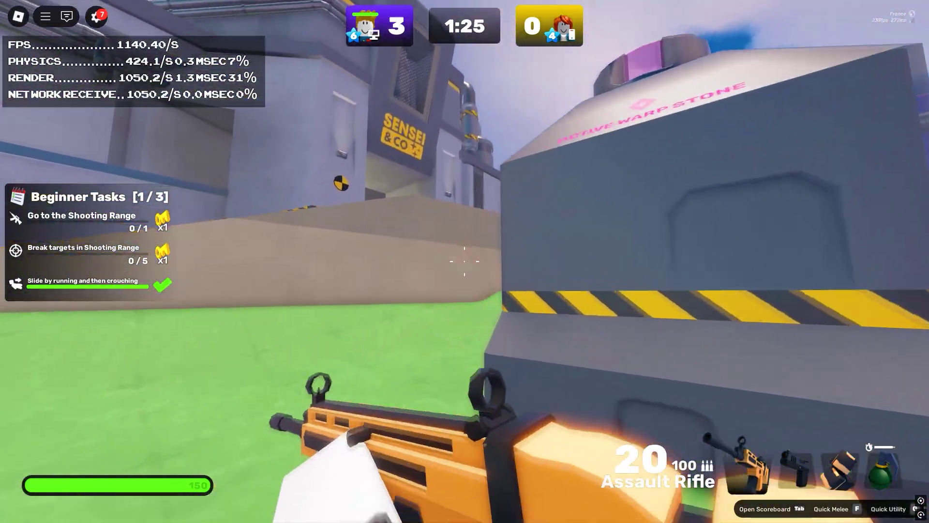
key("w")
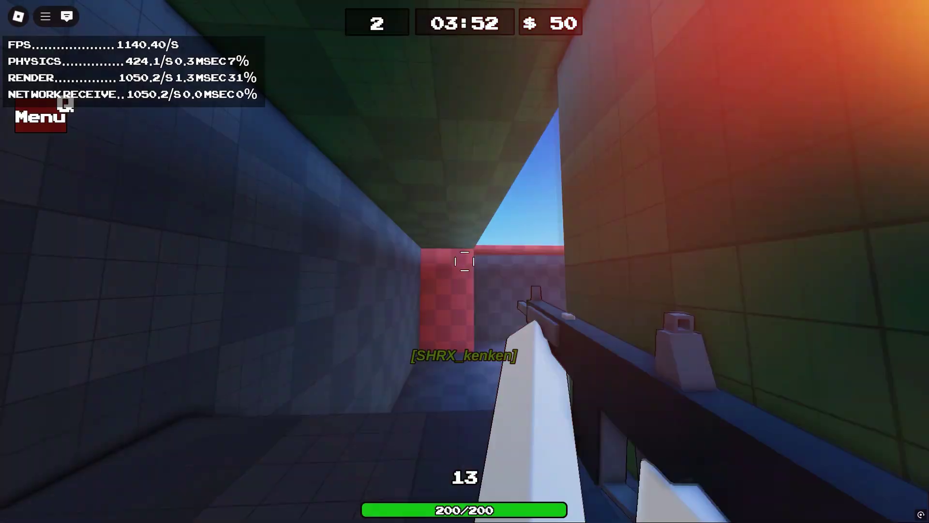
Walk through the green tiled corridor and onto the yellow ramp in the second game.
key("w")
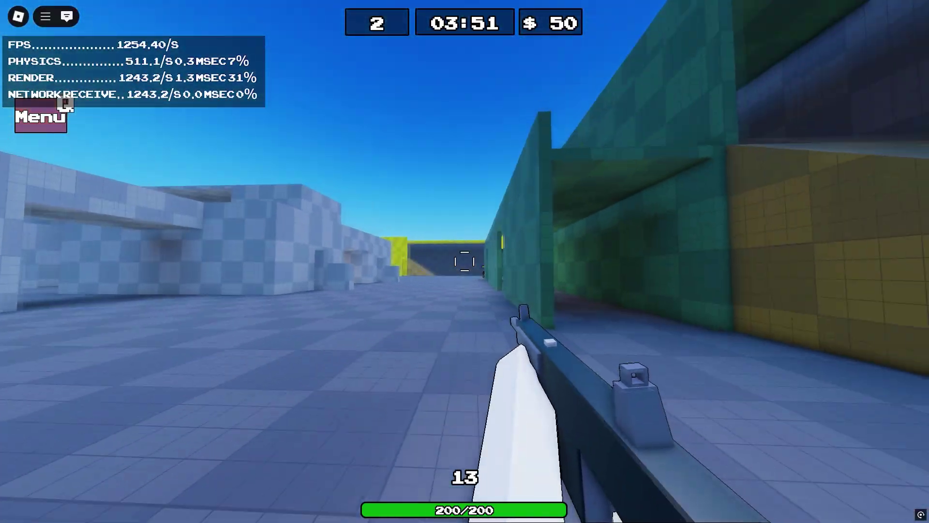
key("w")
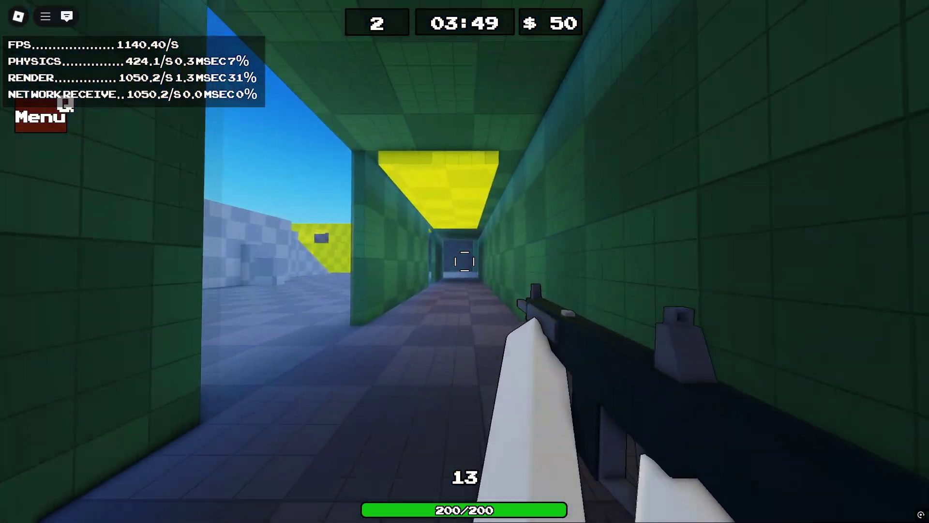
key("w")
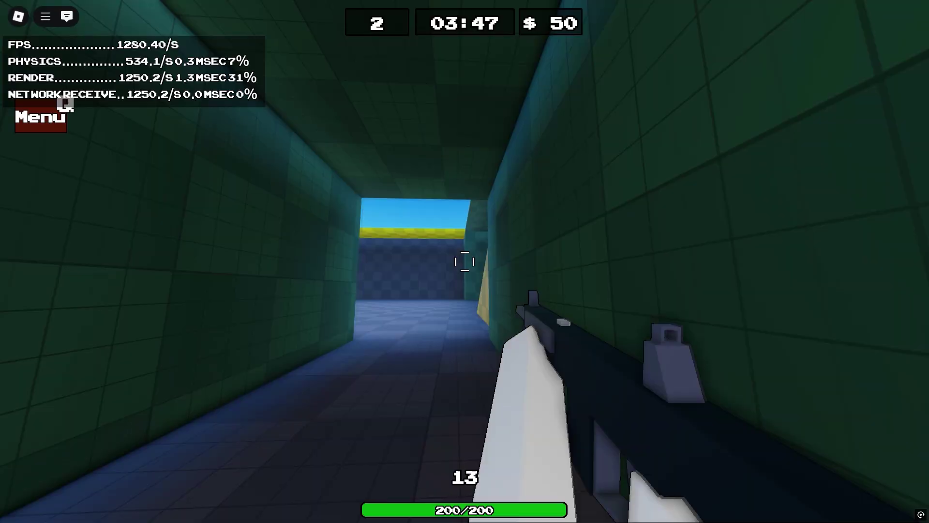
key("w")
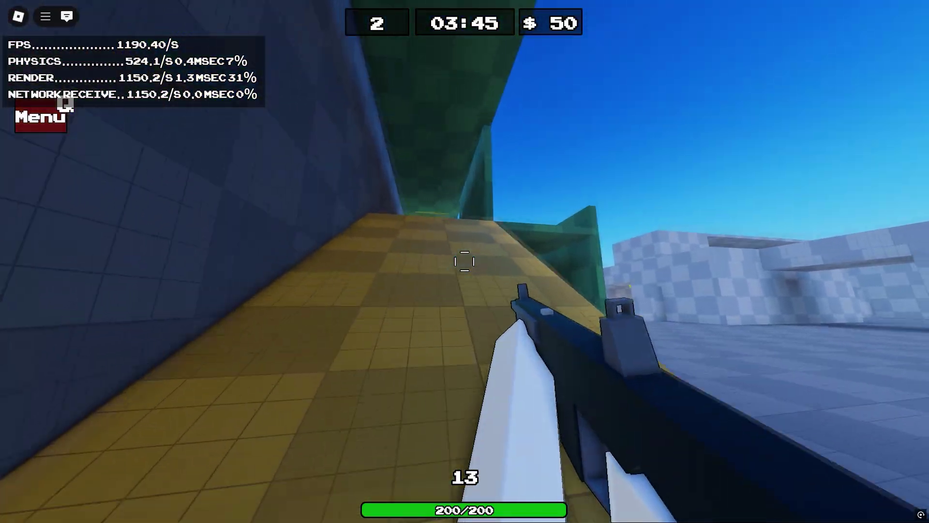
key("w")
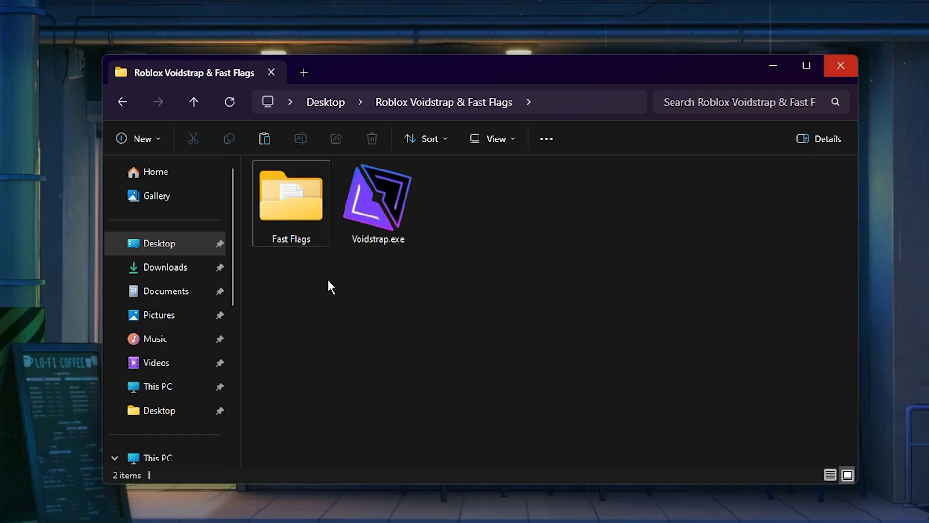
Select Voidstrap.exe in the Roblox Voidstrap & Fast Flags folder.
left_click(395, 194)
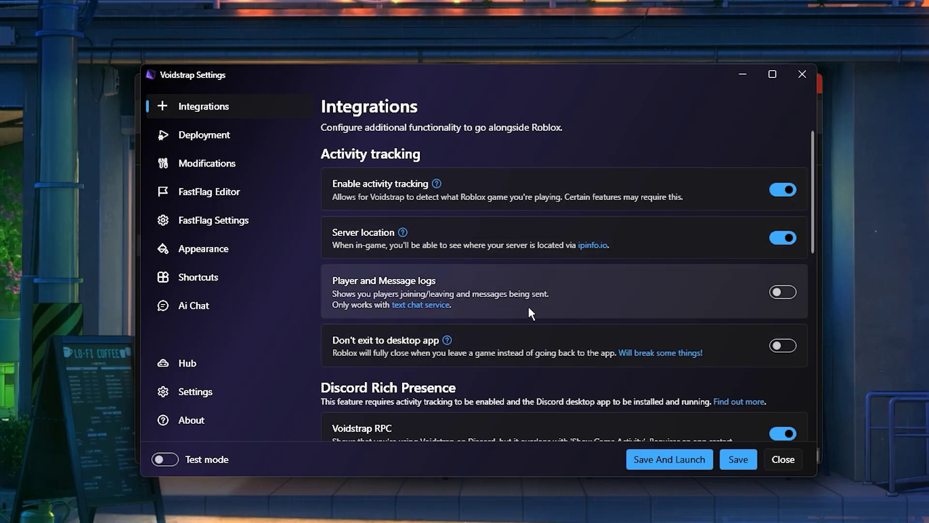
scroll(528, 307, "down", 3)
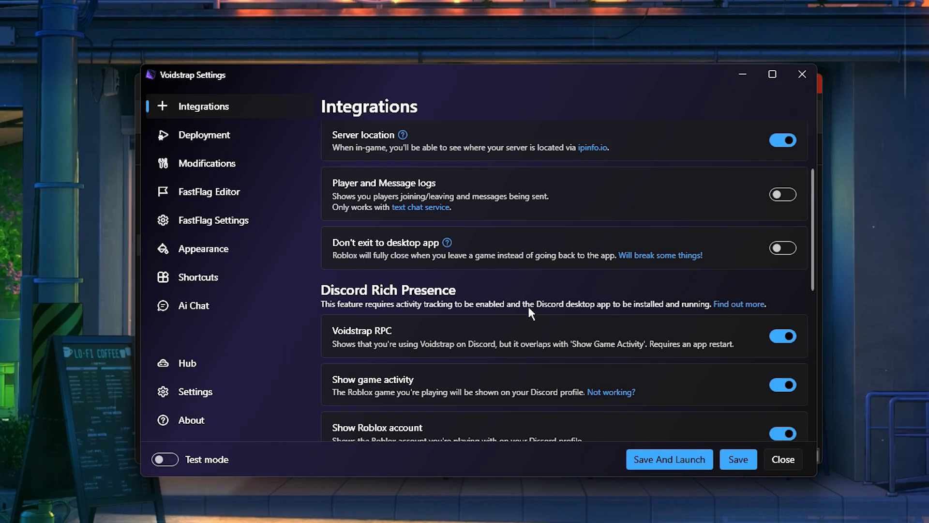
scroll(528, 303, "up", 3)
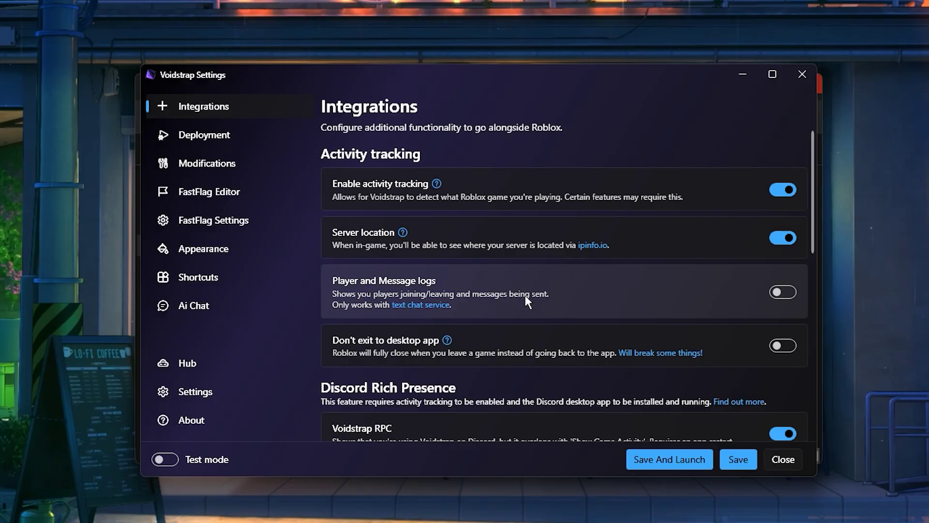
Show Voidstrap's Deployment page, where multi-instance and cross-game teleportation are off.
left_click(247, 135)
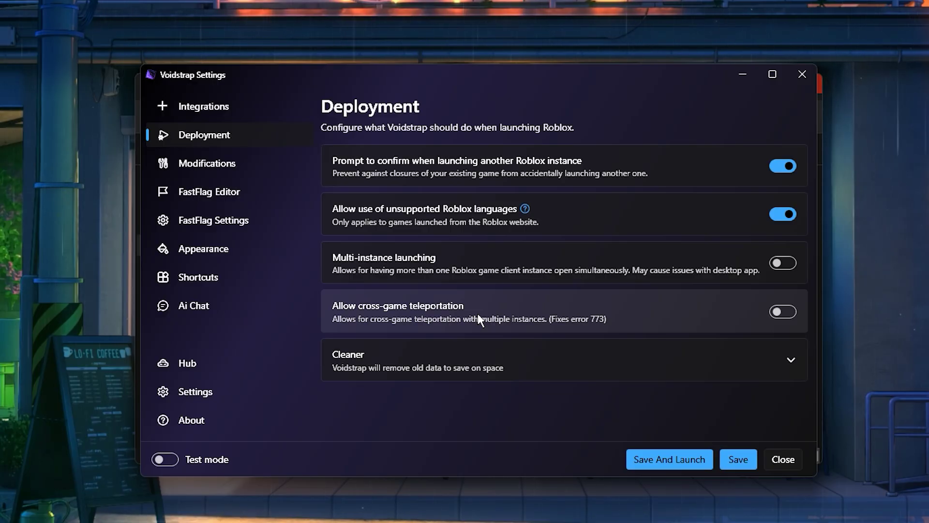
Show Voidstrap's Modifications page, with old death sound and character sounds presets off.
left_click(266, 163)
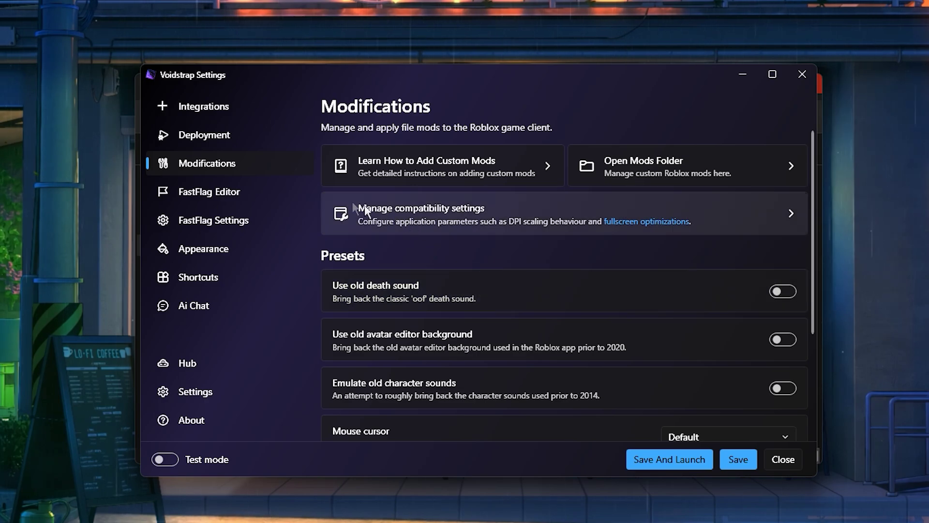
Open Voidstrap's FastFlag Editor to view its 226 flags with their preset status and values.
left_click(248, 189)
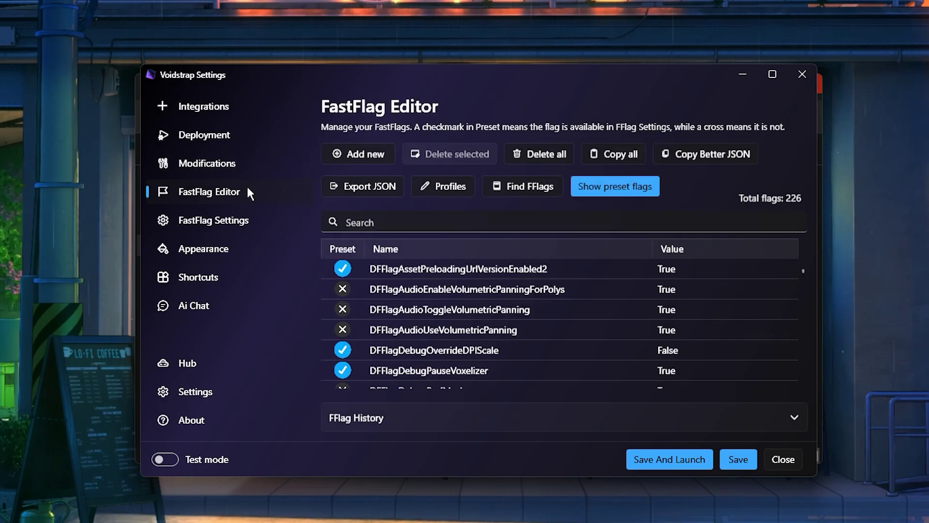
left_click(443, 188)
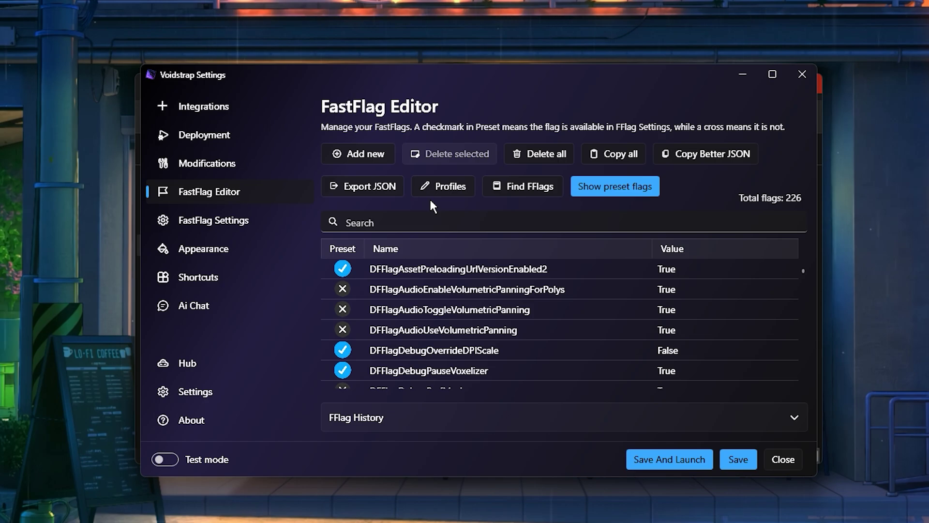
Start adding a fast flag via Import JSON and bring the Roblox Voidstrap & Fast Flags folder forward.
left_click(365, 158)
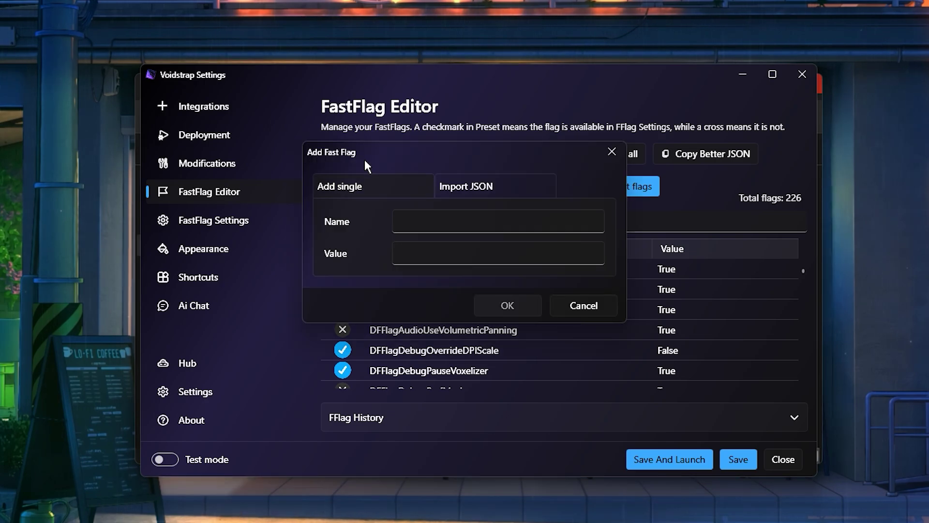
left_click(480, 188)
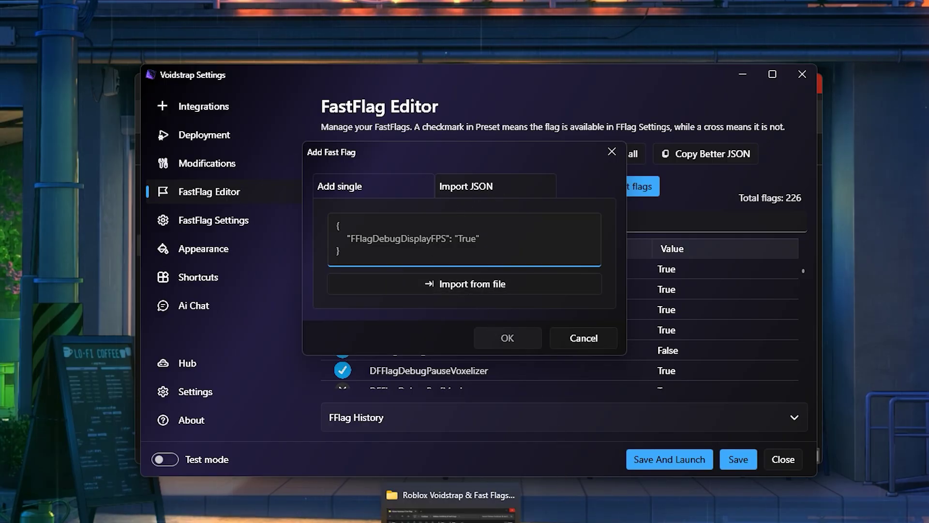
left_click(449, 508)
Open the Fast Flags folder in File Explorer.
left_click(453, 305)
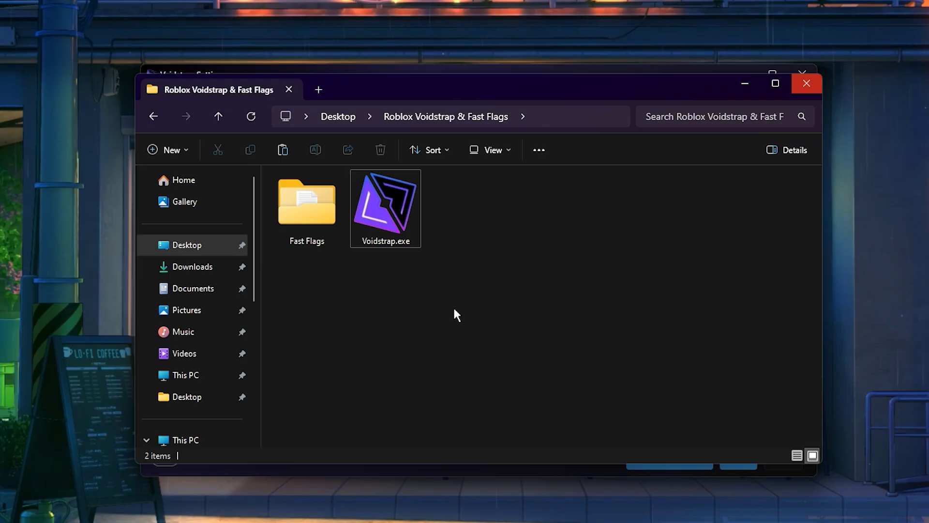
double_click(324, 212)
left_click(324, 212)
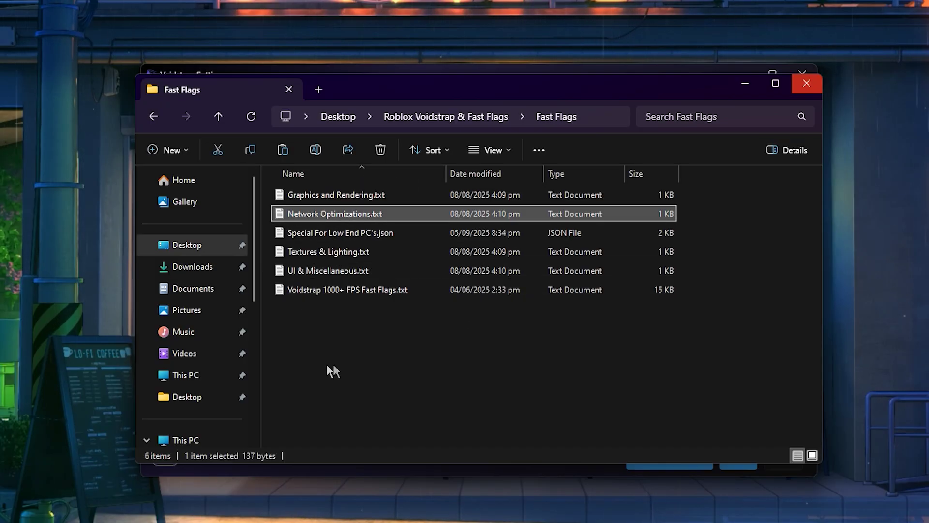
Open Textures & Lighting.txt, select all its flag text, then minimize Notepad and Explorer.
double_click(327, 245)
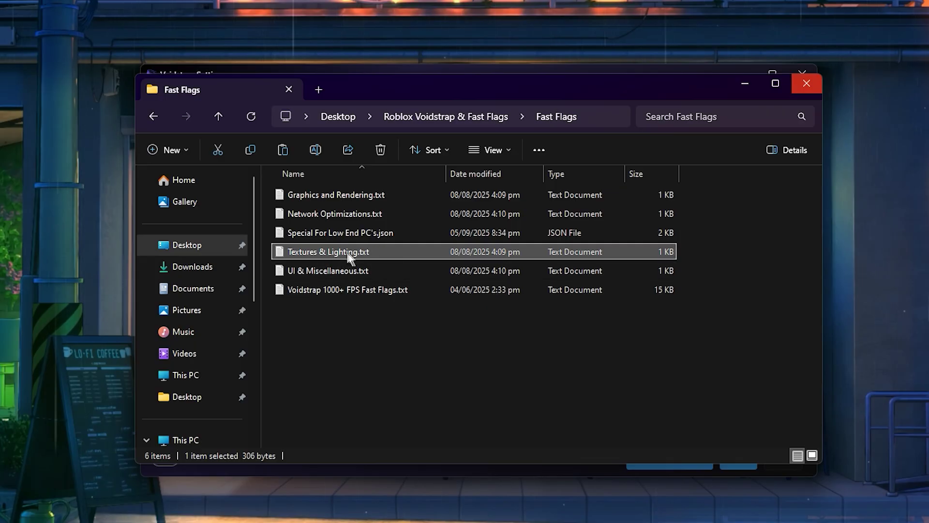
key("ctrl+a")
key("ctrl+c")
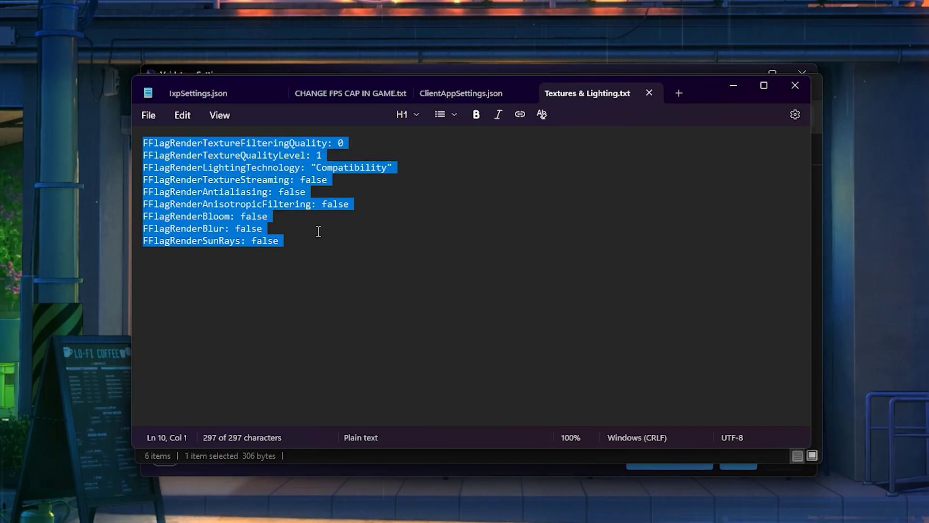
left_click(733, 86)
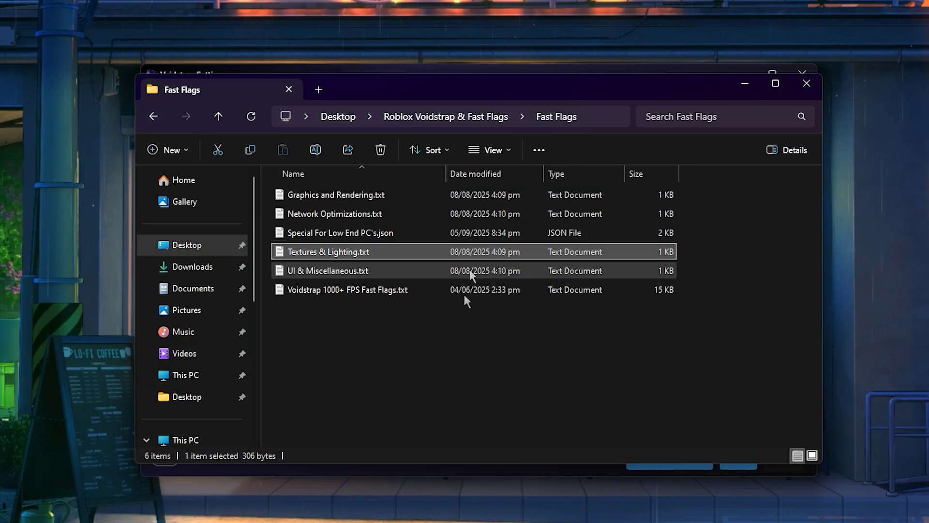
left_click(734, 84)
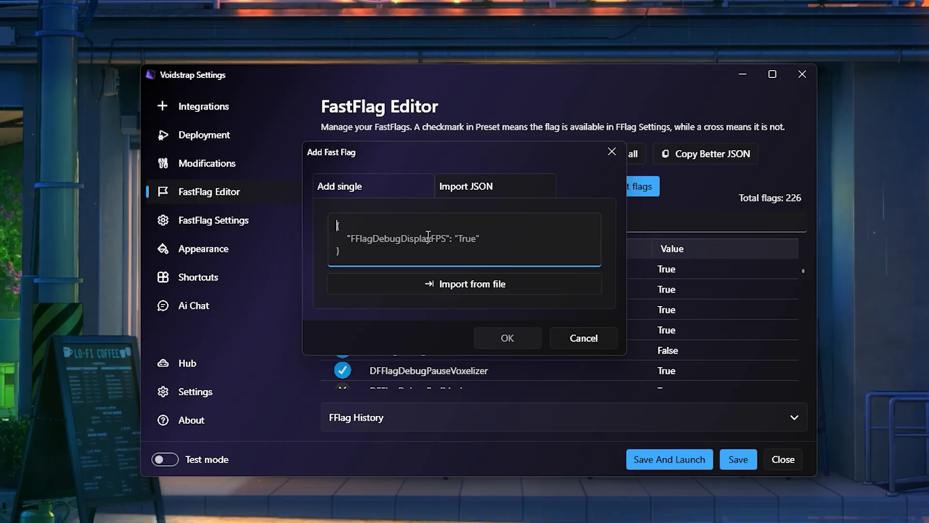
Paste the nine FFlagRender settings into the Import JSON box and confirm the import.
key("ctrl+v")
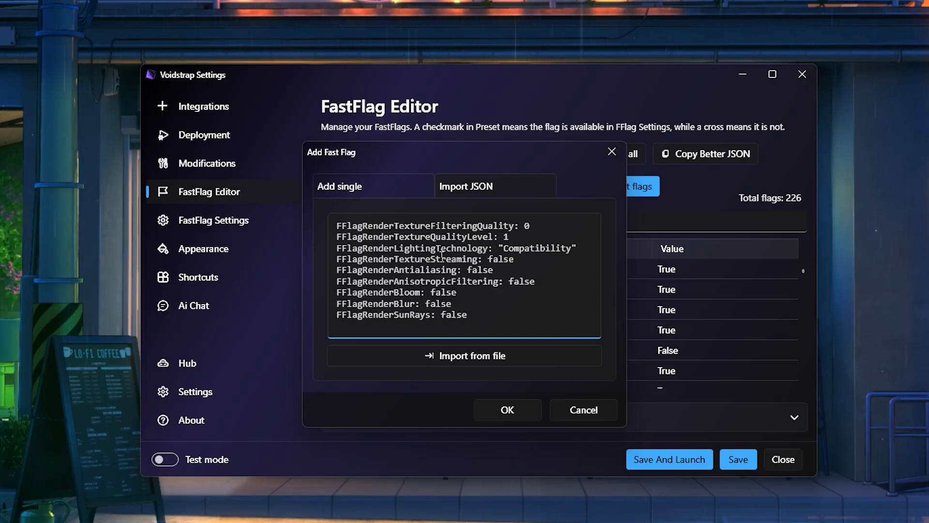
left_click(495, 413)
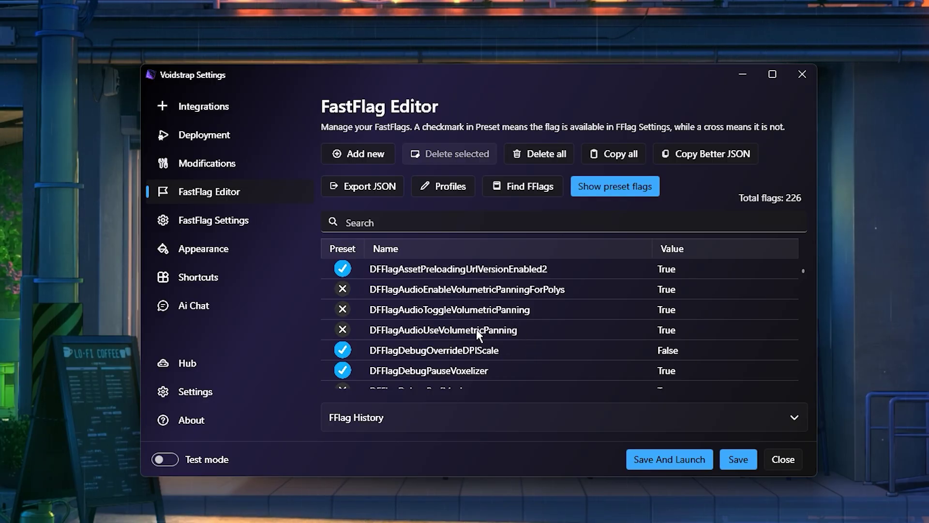
Go to Appearance, then the Shortcuts page with desktop, Start Menu and function shortcuts.
left_click(208, 246)
left_click(210, 280)
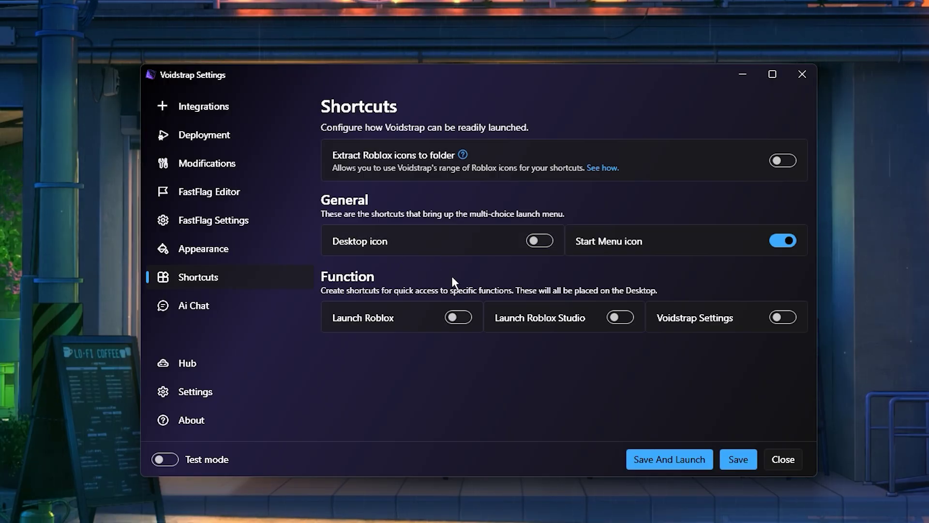
Visit the Ai Chat page, then browse the Deployment, Modifications and Integrations settings.
left_click(209, 307)
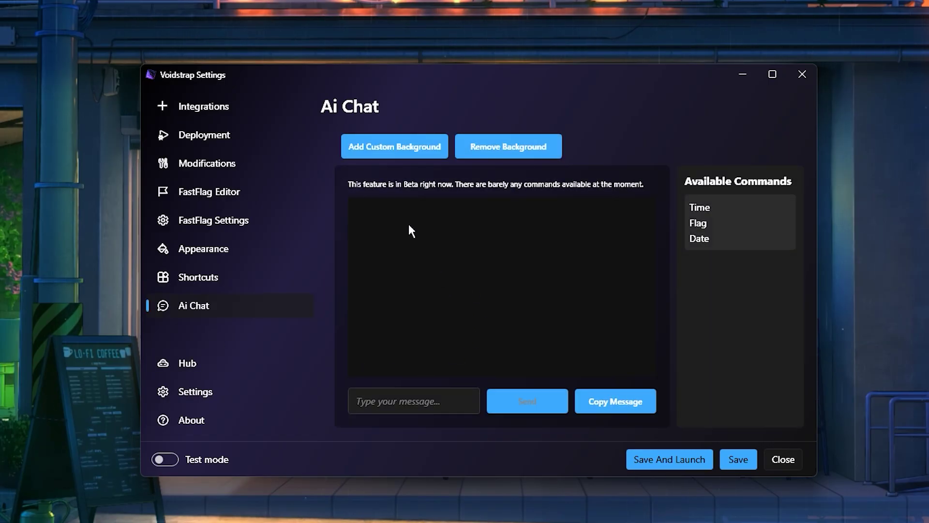
left_click(407, 399)
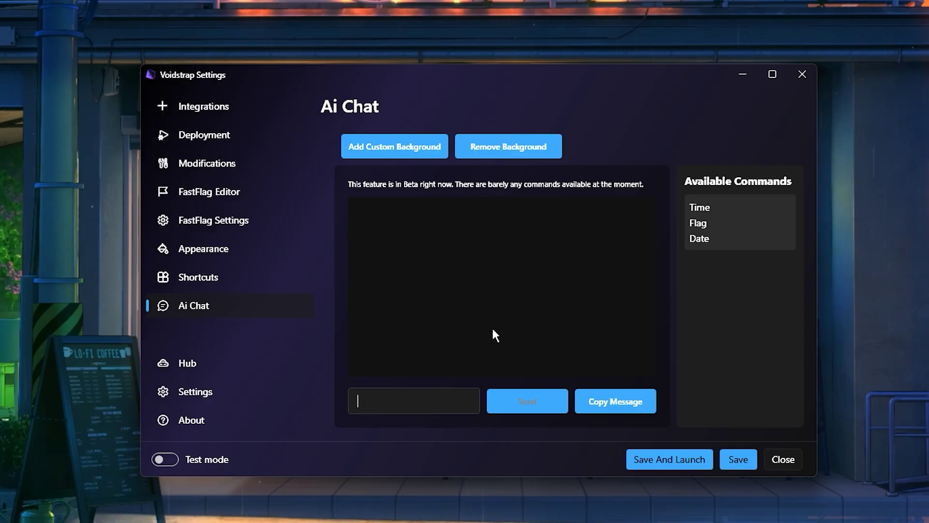
left_click(201, 139)
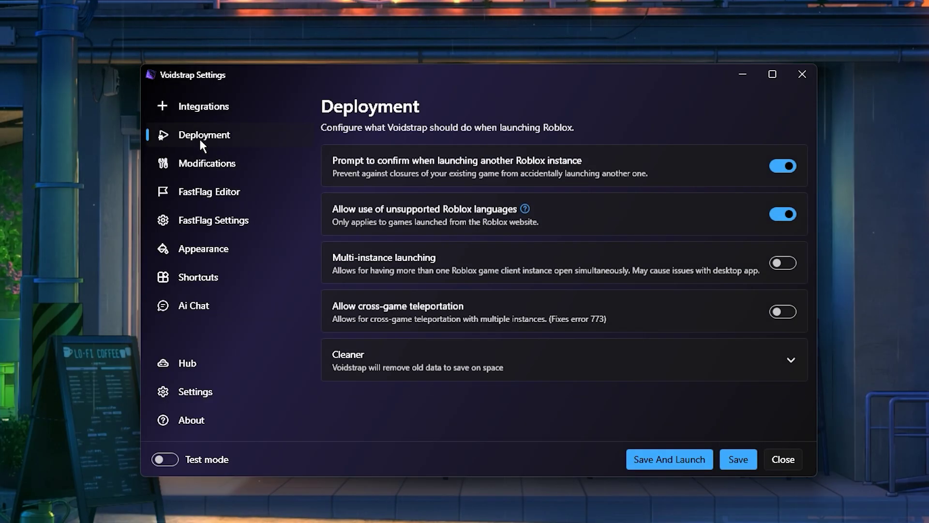
left_click(200, 167)
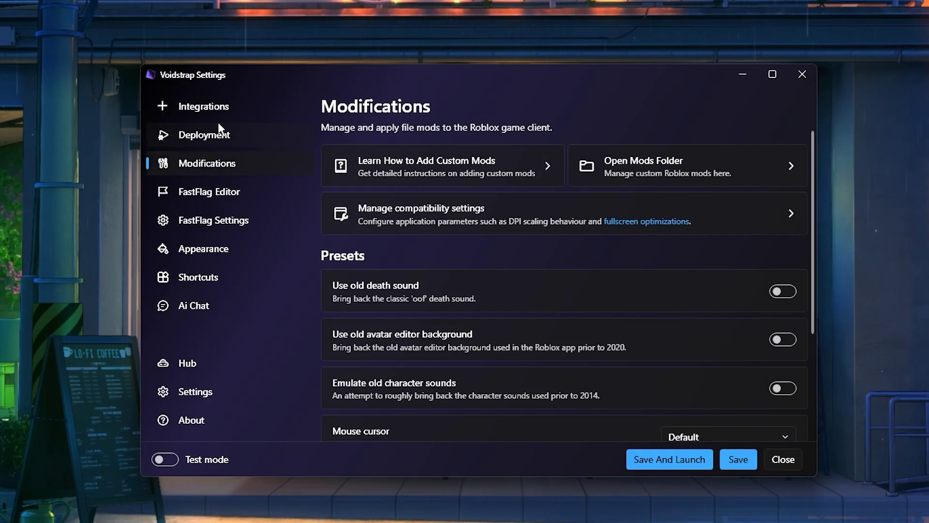
left_click(219, 109)
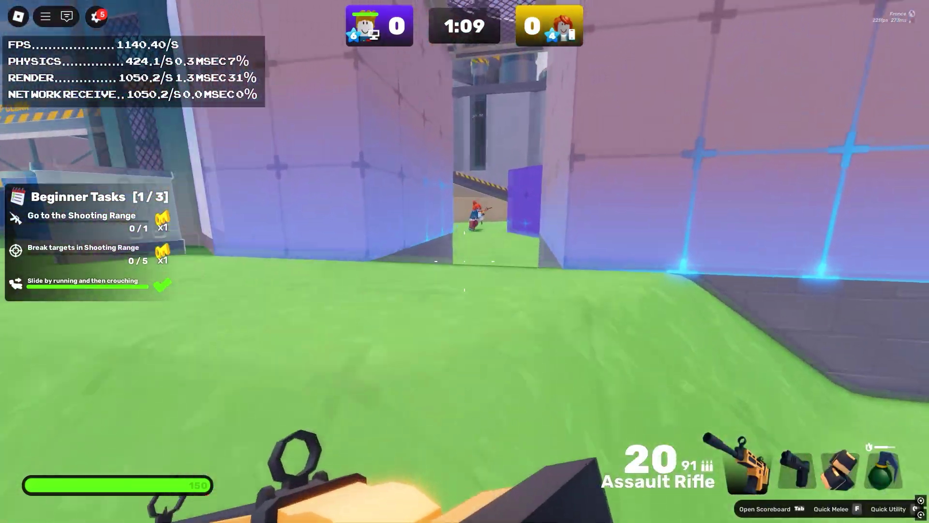
Fire the rifle while aiming, swap to the handgun with 2, then back to the rifle with 1.
left_click(464, 261)
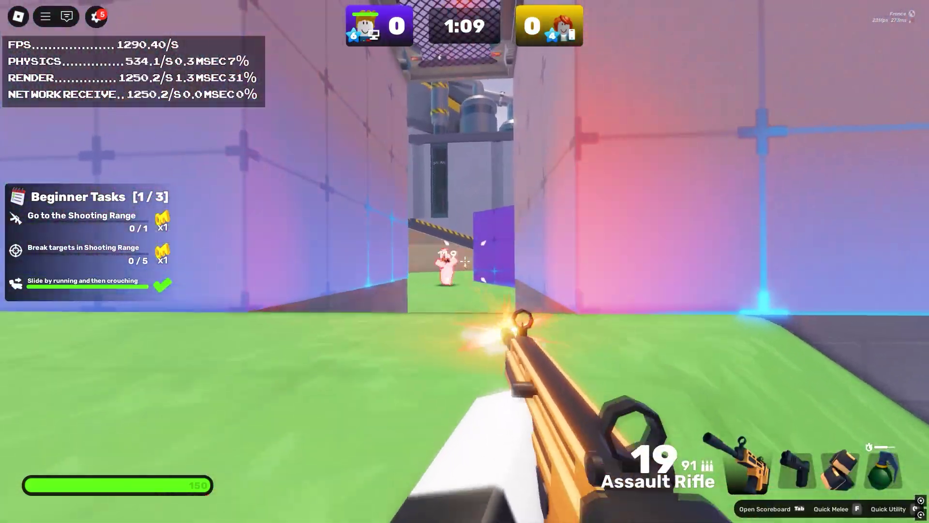
left_click_drag(465, 261, 464, 261)
key("2")
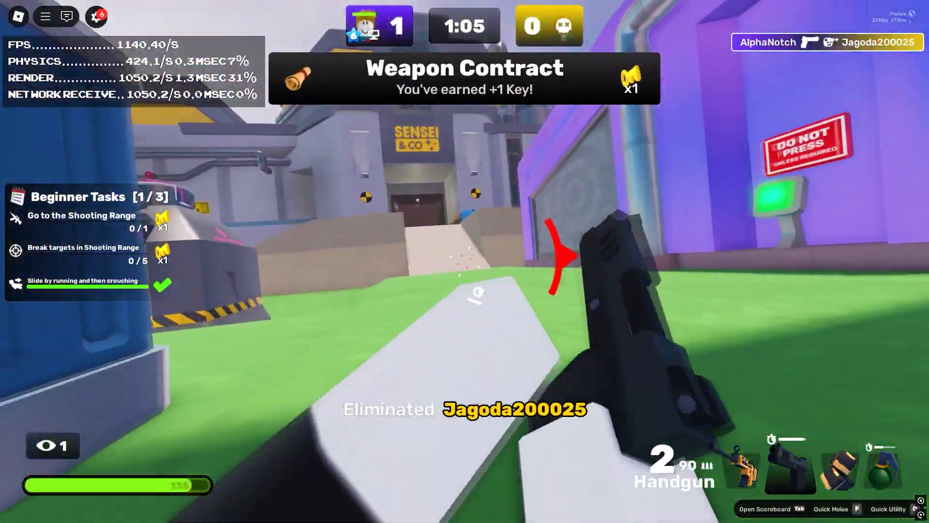
key("1")
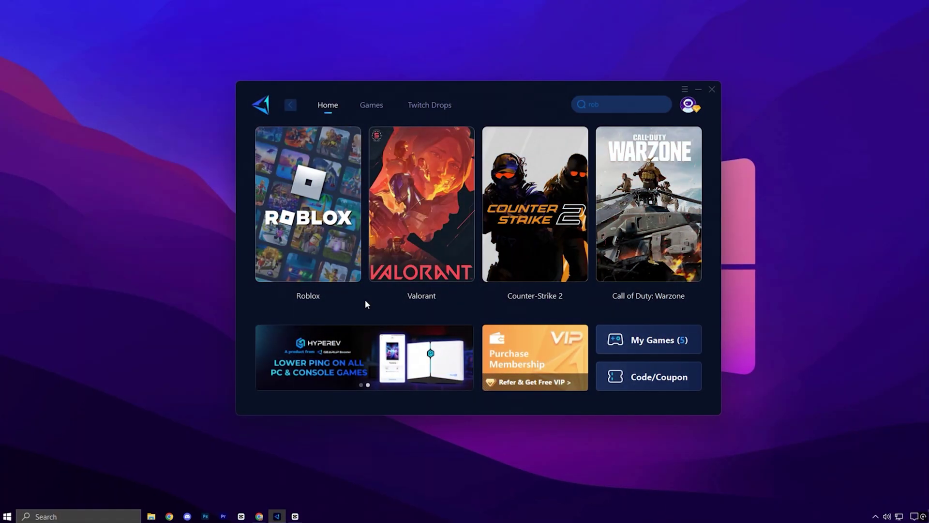
mouse_move(308, 221)
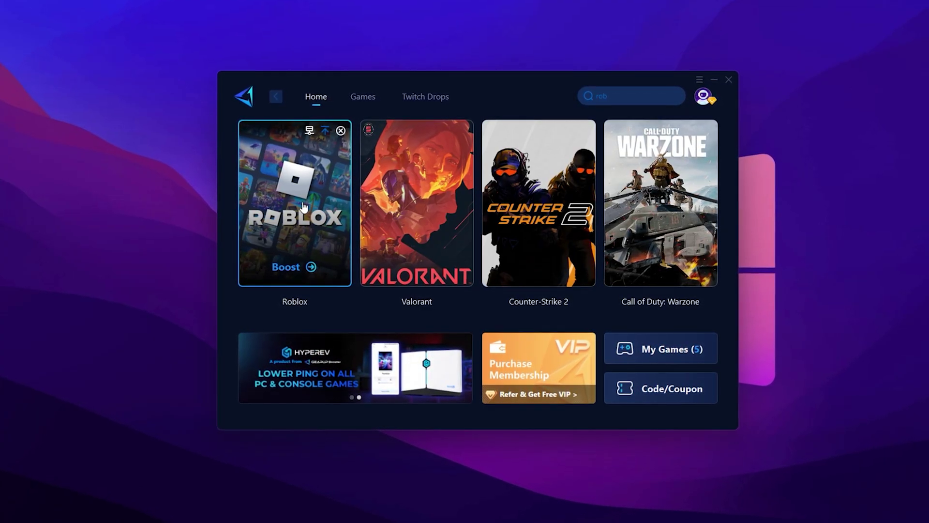
left_click(703, 99)
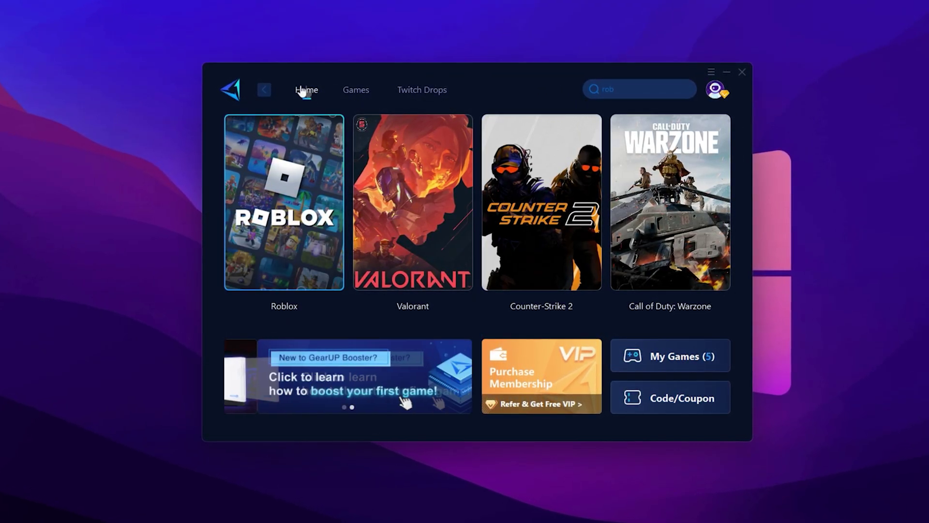
mouse_move(251, 275)
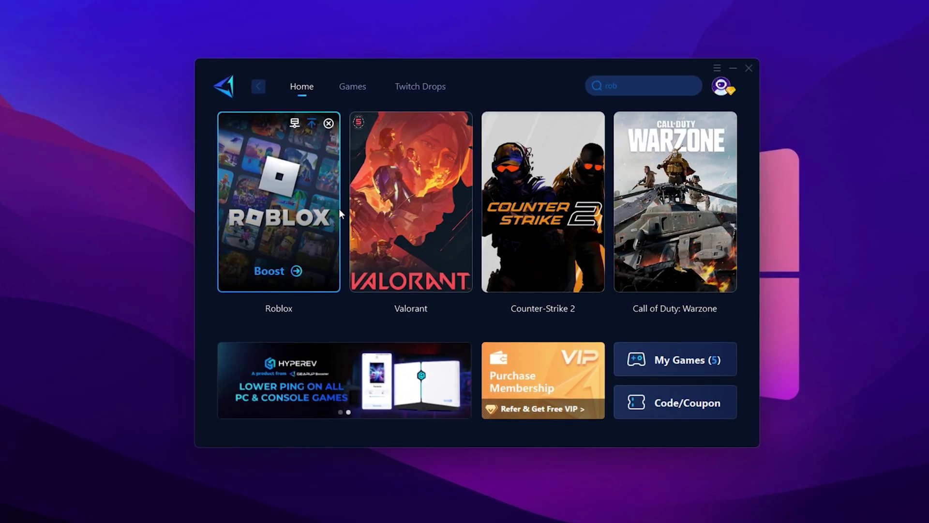
left_click(346, 87)
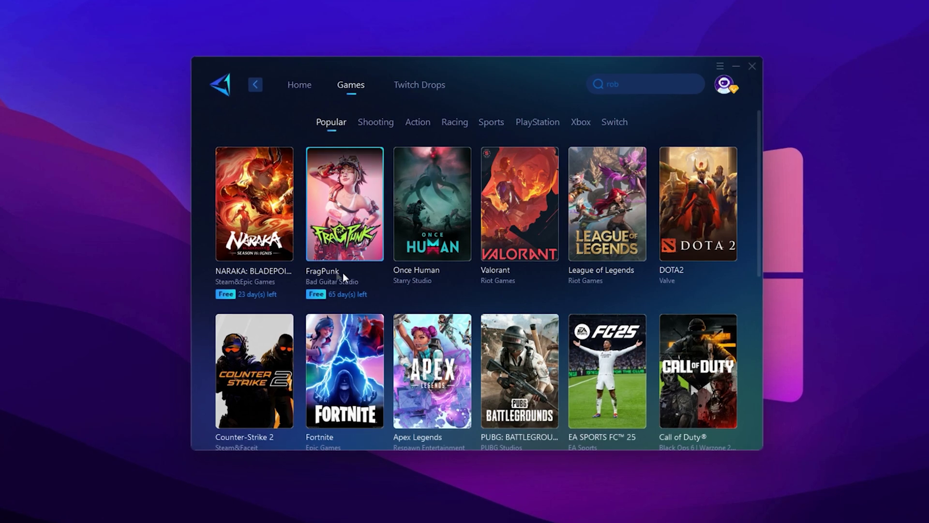
left_click(299, 86)
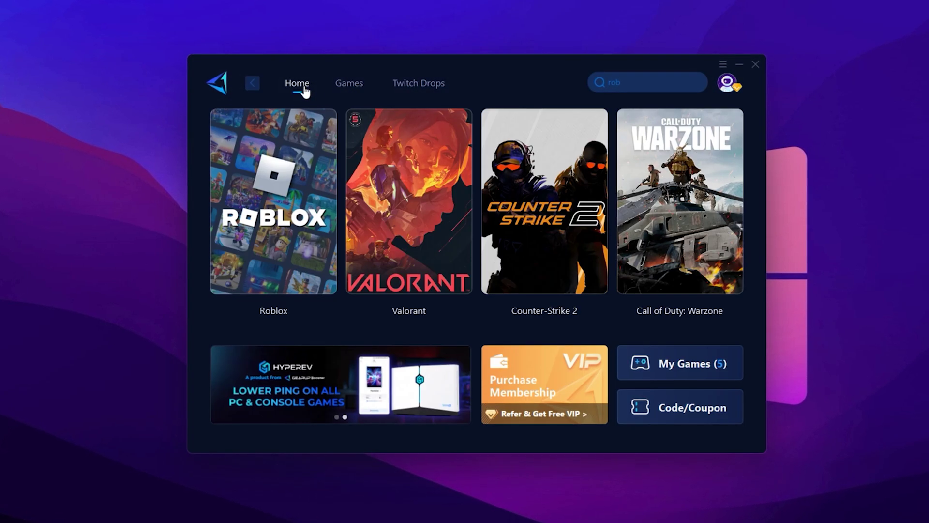
Boost Roblox in GearUp Booster and browse the server region list, keeping Auto server.
mouse_move(296, 244)
left_click(282, 273)
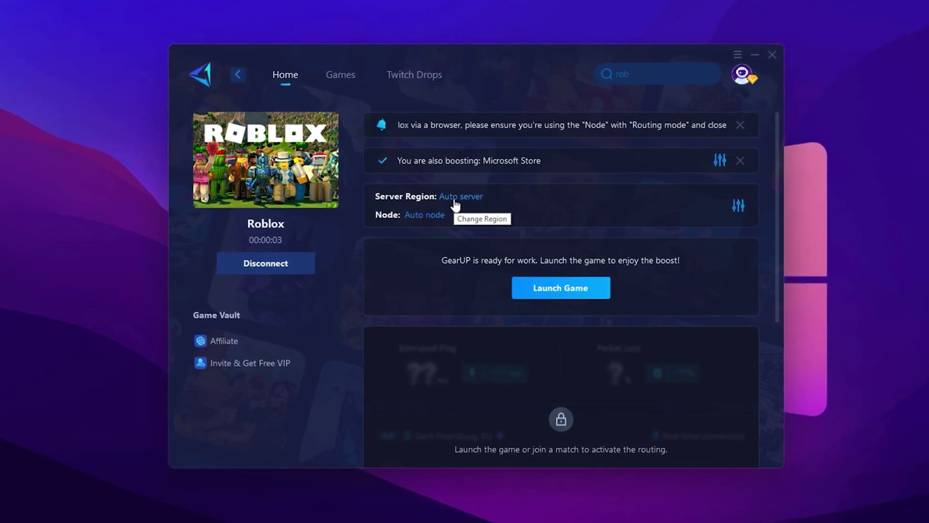
left_click(454, 200)
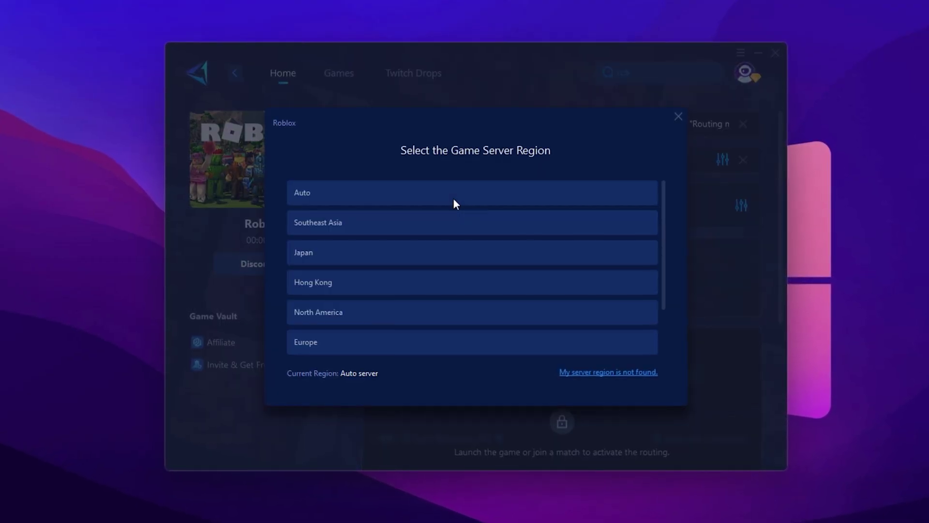
scroll(381, 300, "down", 2)
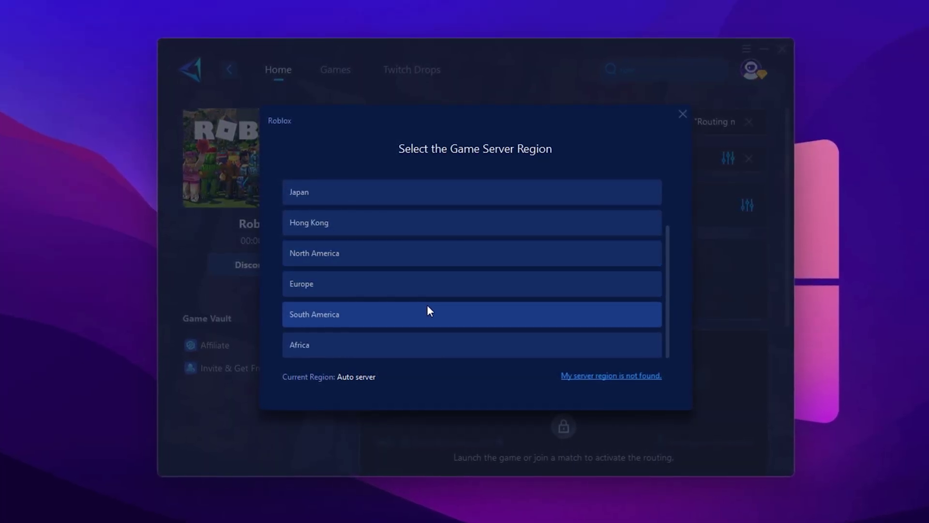
scroll(427, 308, "up", 1)
scroll(427, 306, "up", 1)
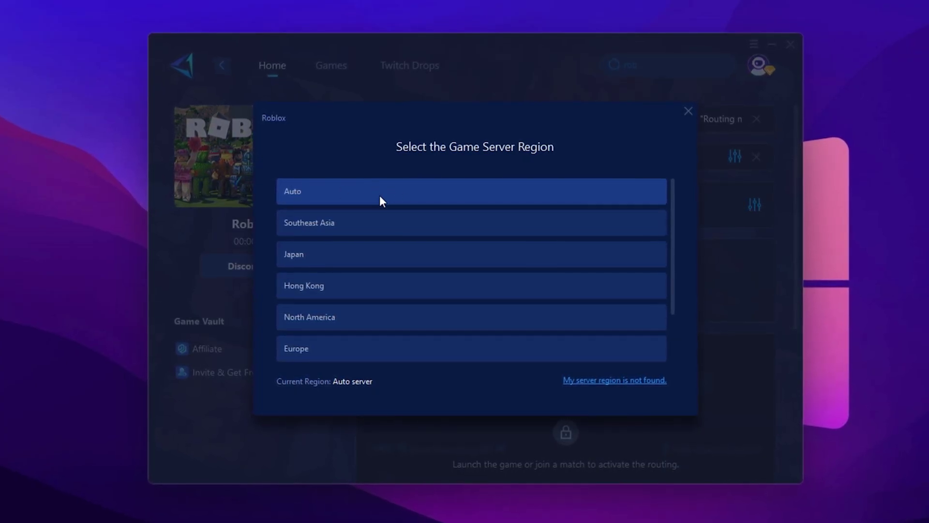
left_click(689, 111)
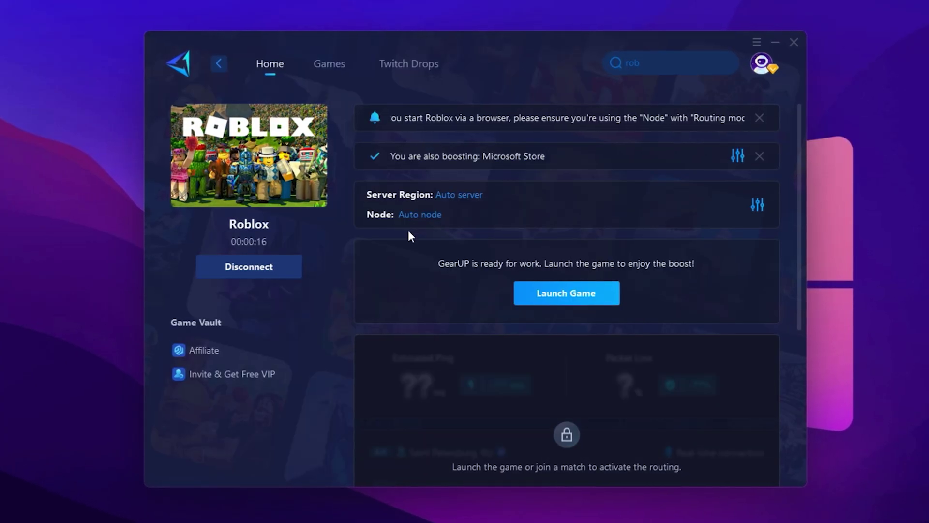
left_click(420, 215)
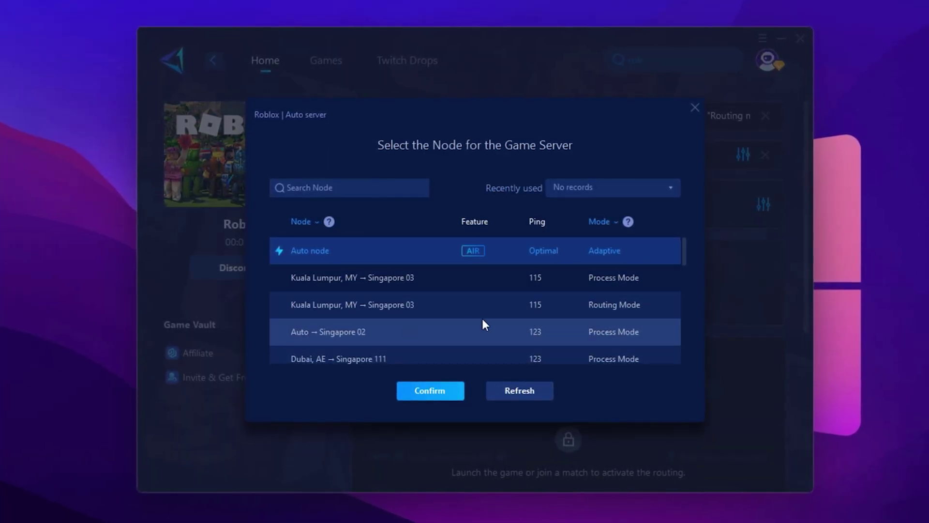
scroll(422, 310, "down", 1)
scroll(427, 331, "up", 1)
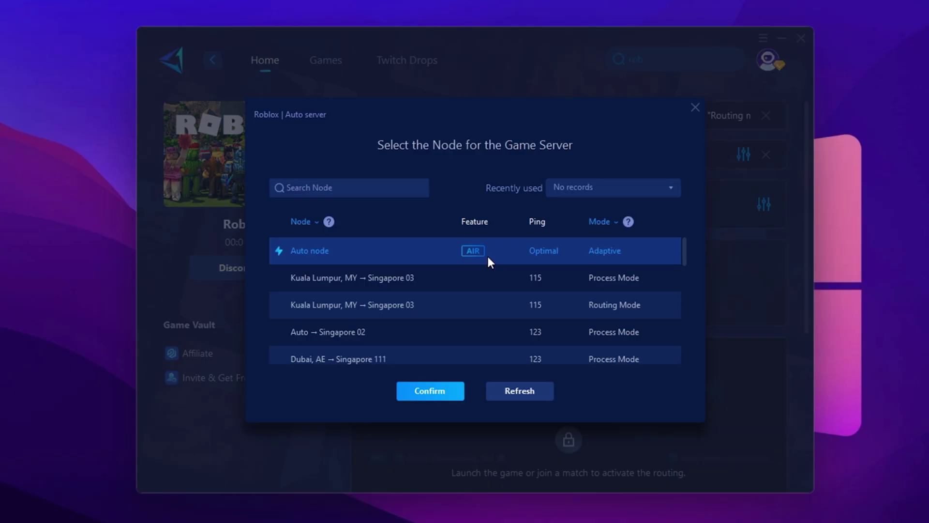
left_click(695, 107)
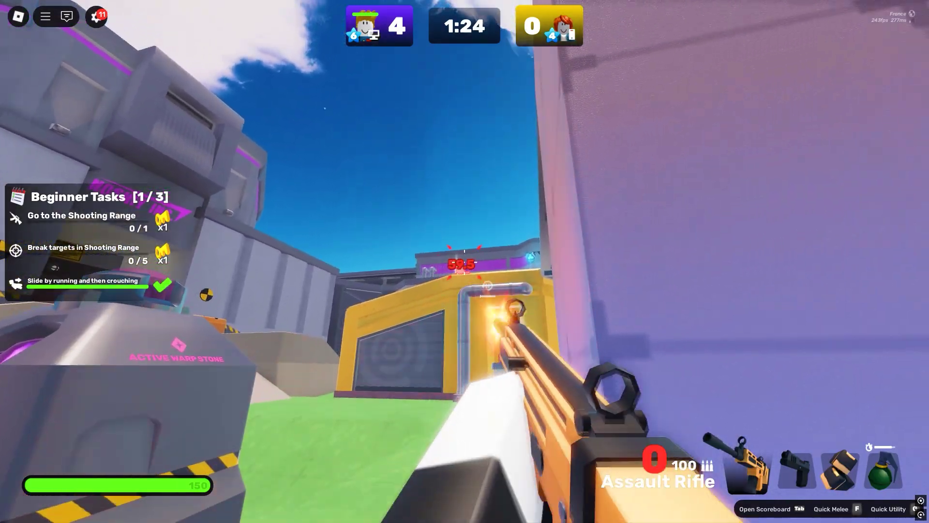
Reload, shoot the enemy near the building until eliminated, and reload the rifle again.
key("r")
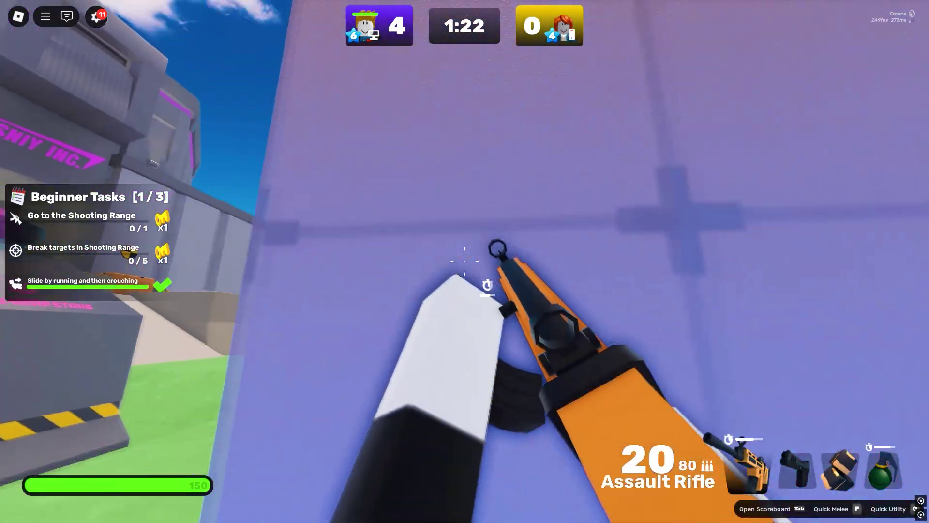
left_click(465, 261)
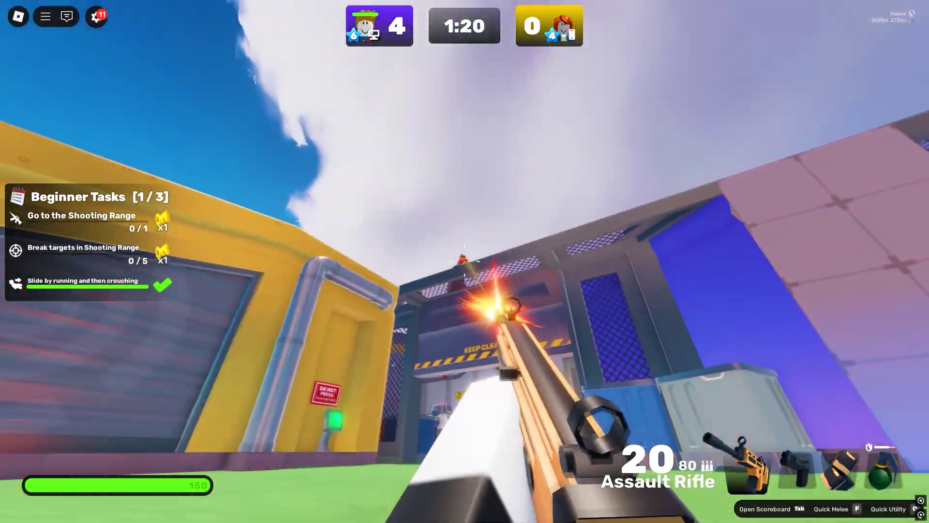
left_click(464, 261)
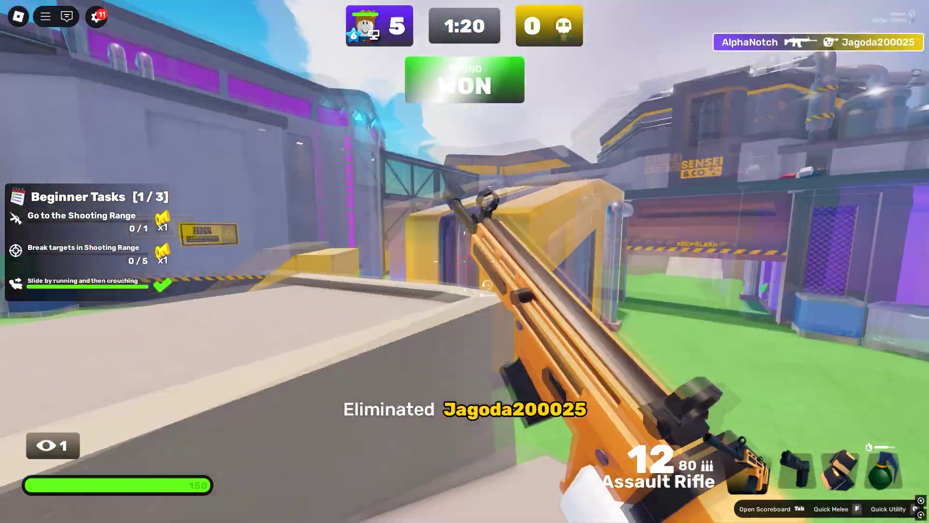
key("r")
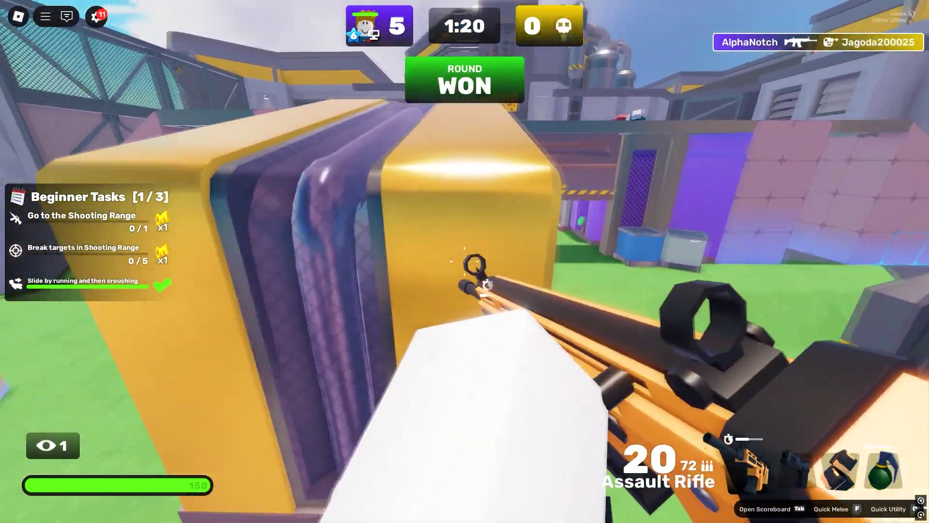